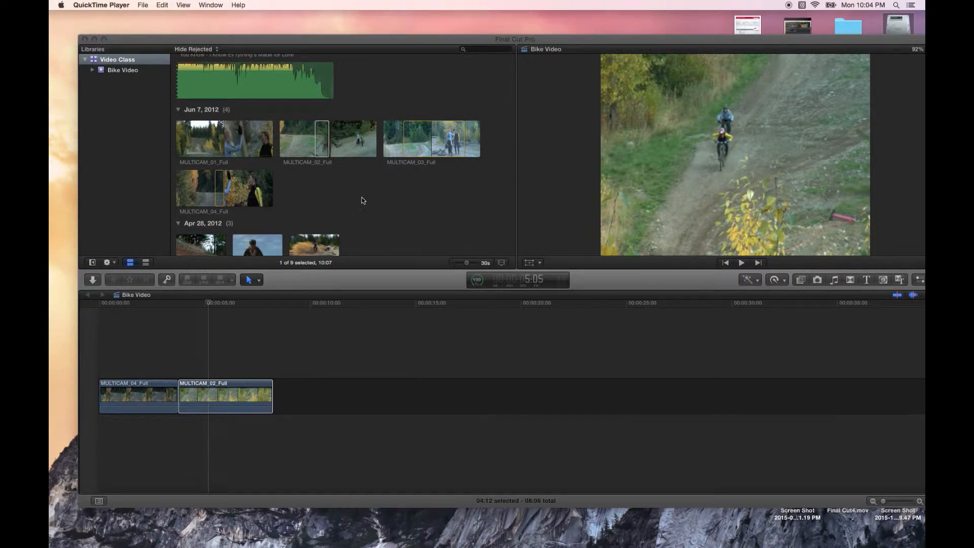
Play the Bike Video timeline from its beginning through both clips, two times.
scroll(363, 200, "down", 2)
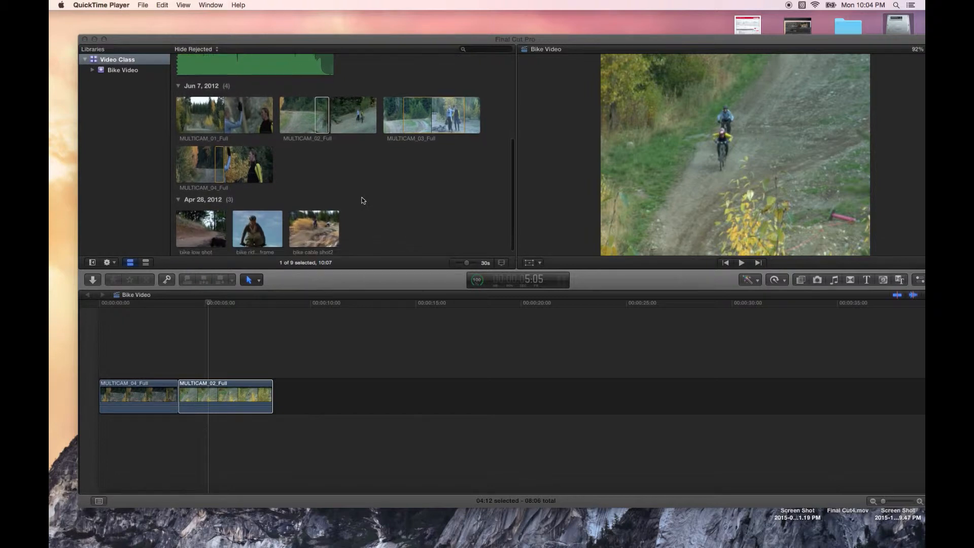
scroll(363, 200, "up", 1)
scroll(363, 200, "down", 2)
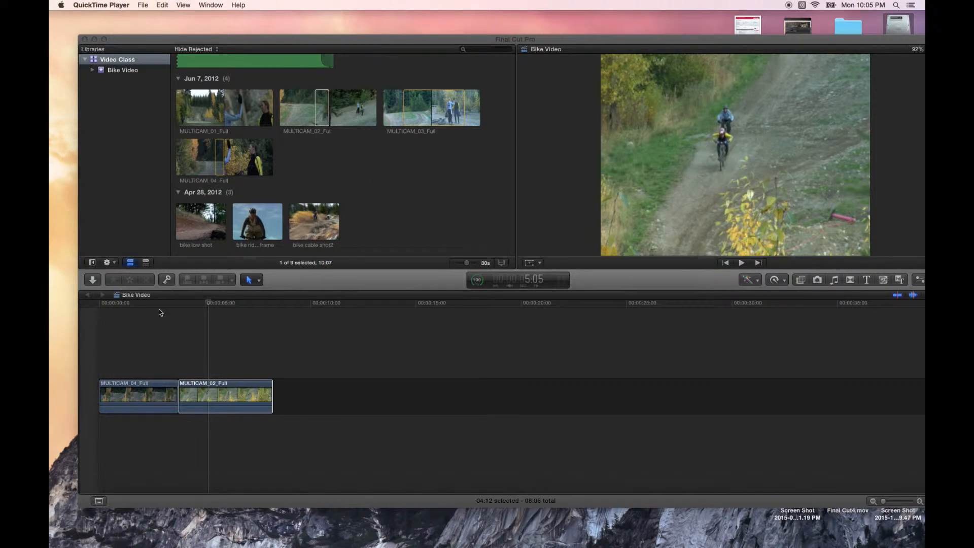
left_click(185, 307)
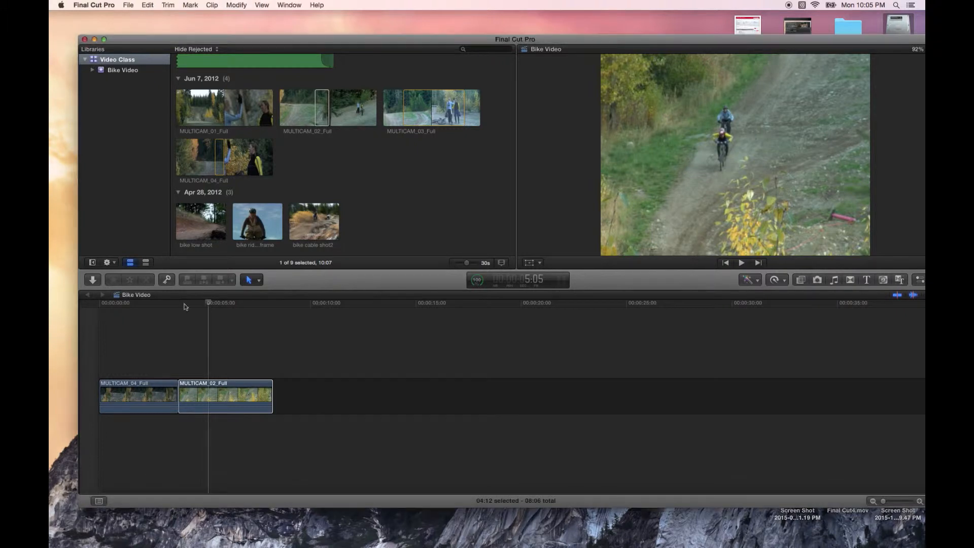
left_click(157, 303)
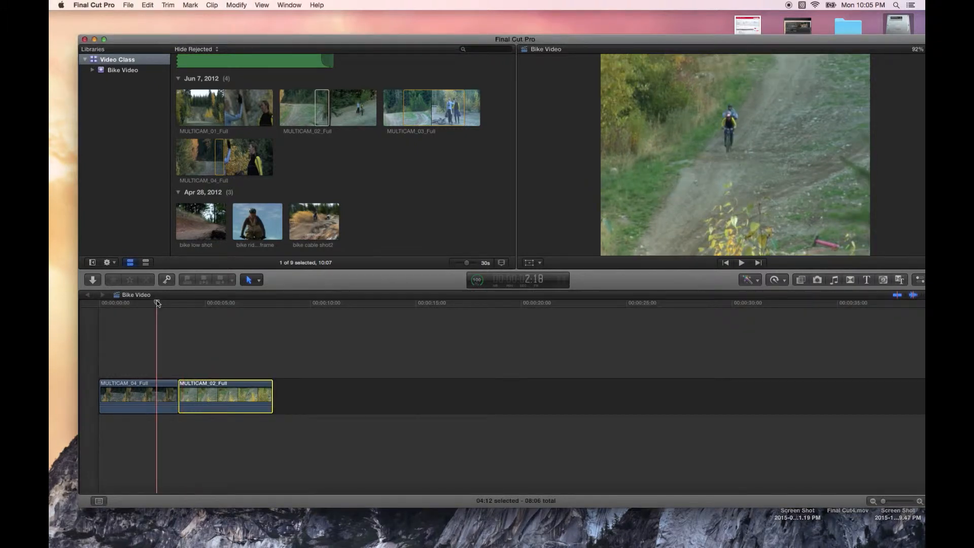
left_click_drag(157, 303, 99, 307)
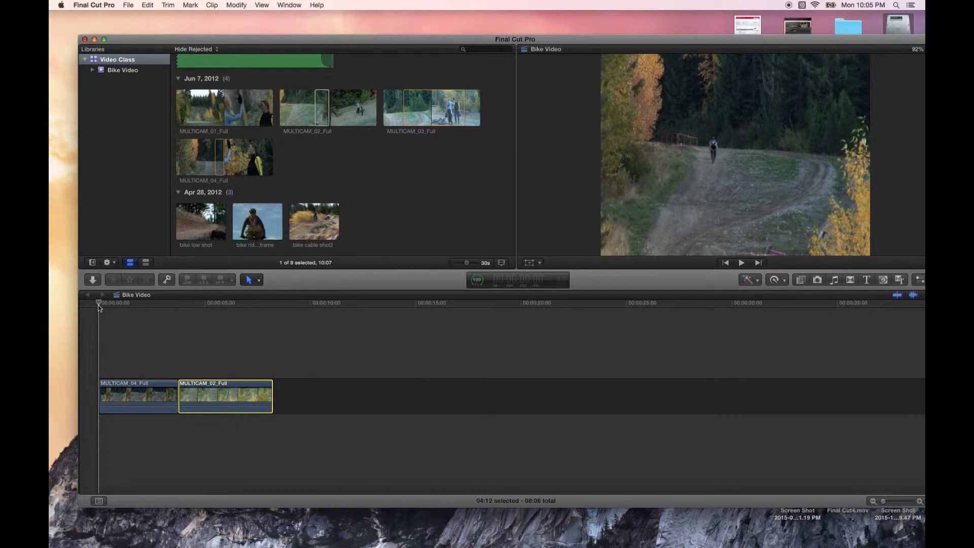
key("space")
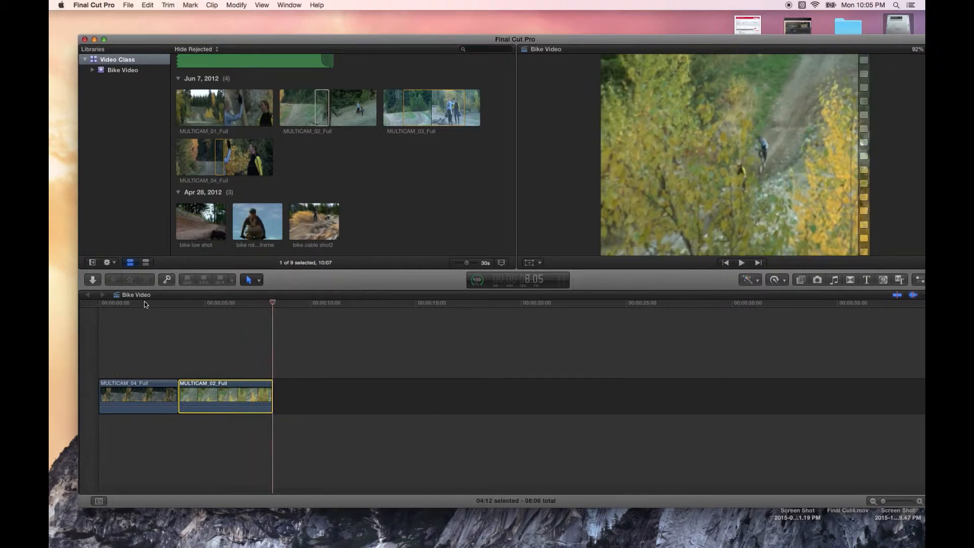
left_click_drag(277, 304, 81, 307)
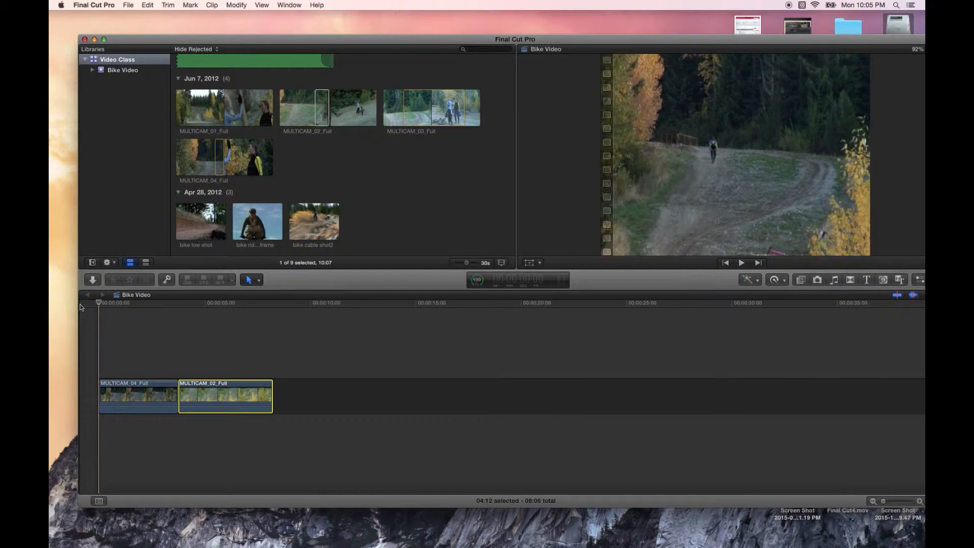
key("space")
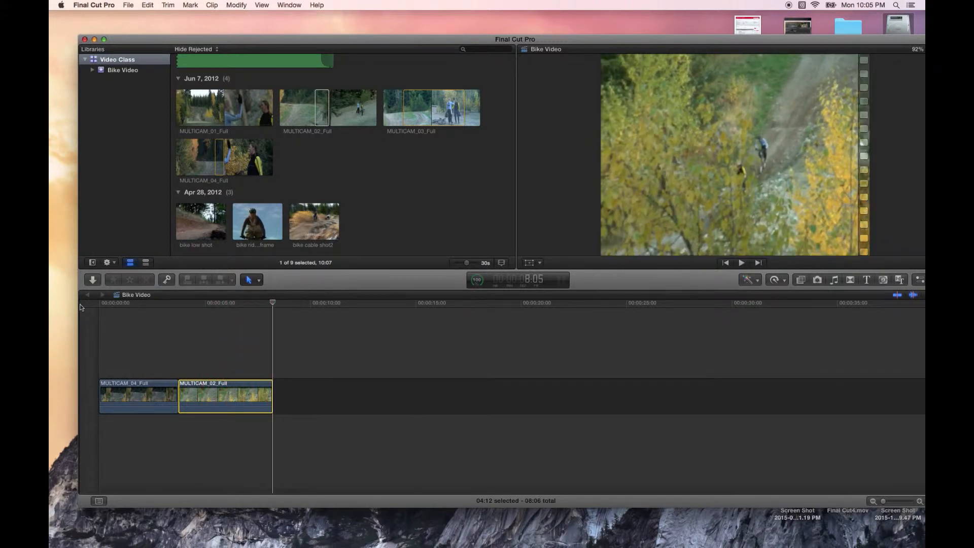
Compare the color and brightness of the MULTICAM_04_Full and MULTICAM_02_Full clips in the timeline.
left_click(227, 303)
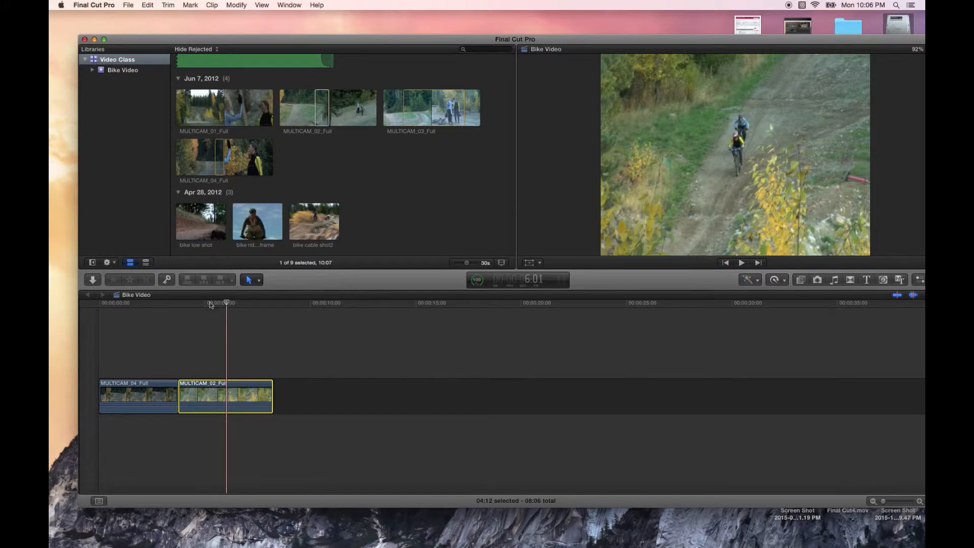
left_click(149, 303)
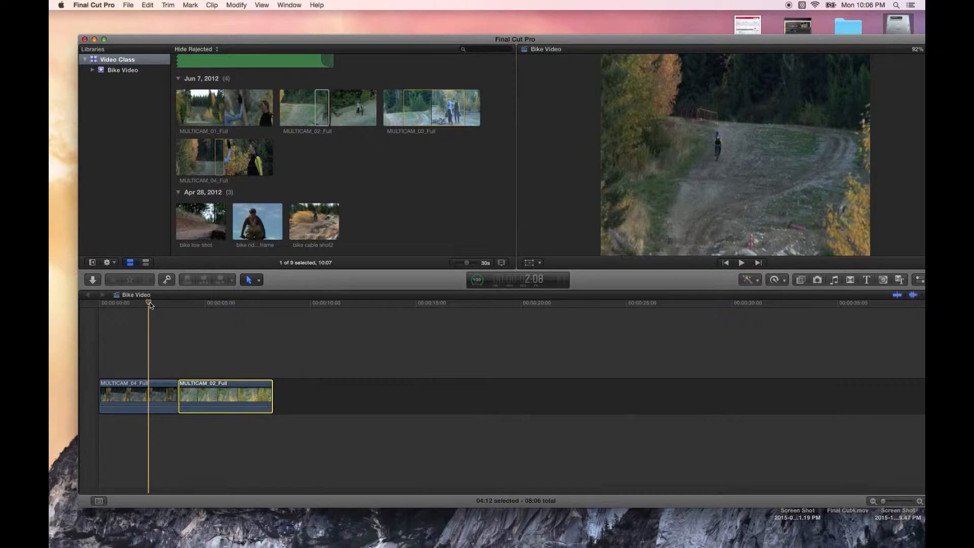
left_click(230, 303)
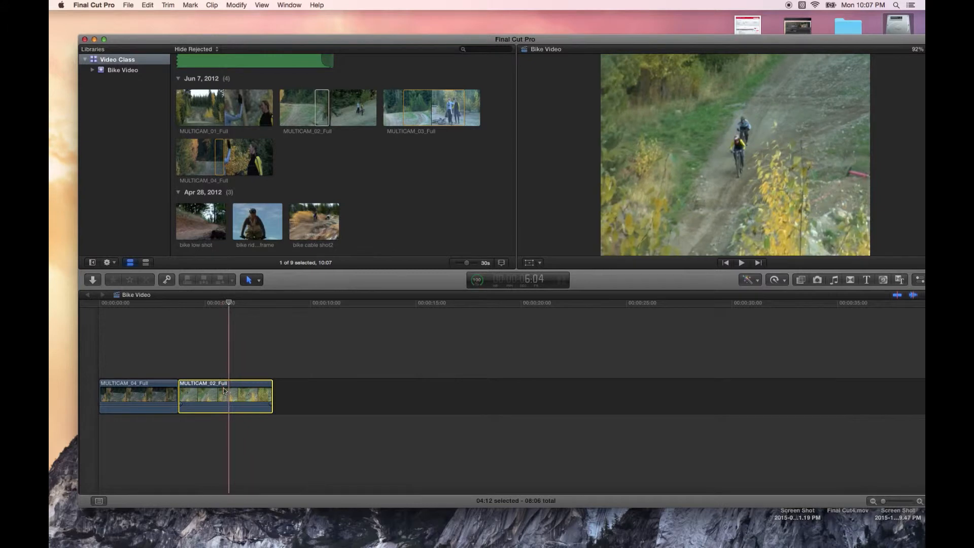
left_click(144, 400)
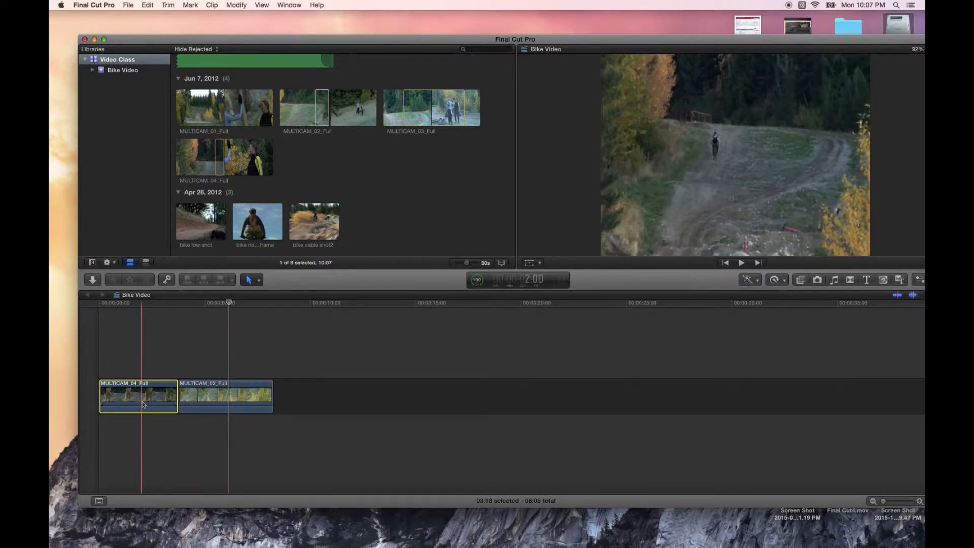
left_click(218, 401)
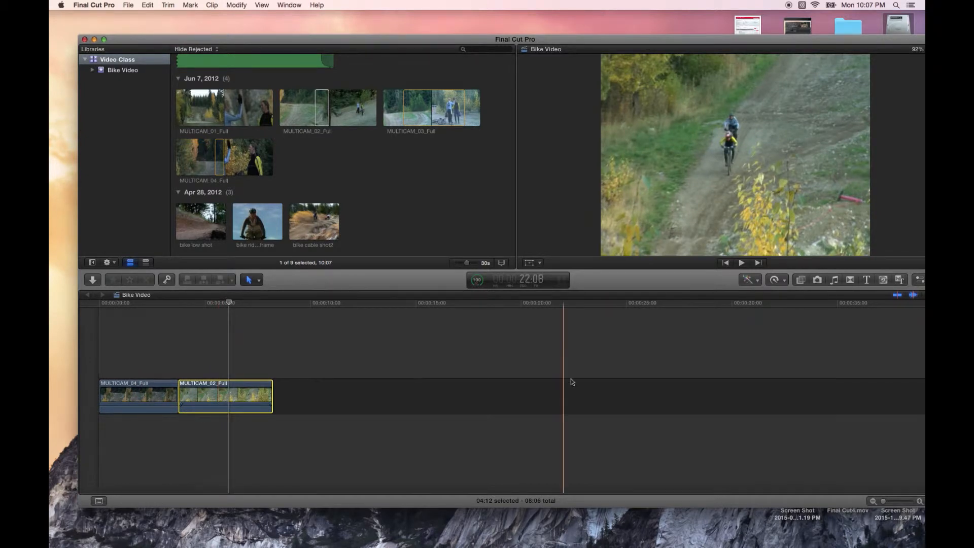
left_click(759, 281)
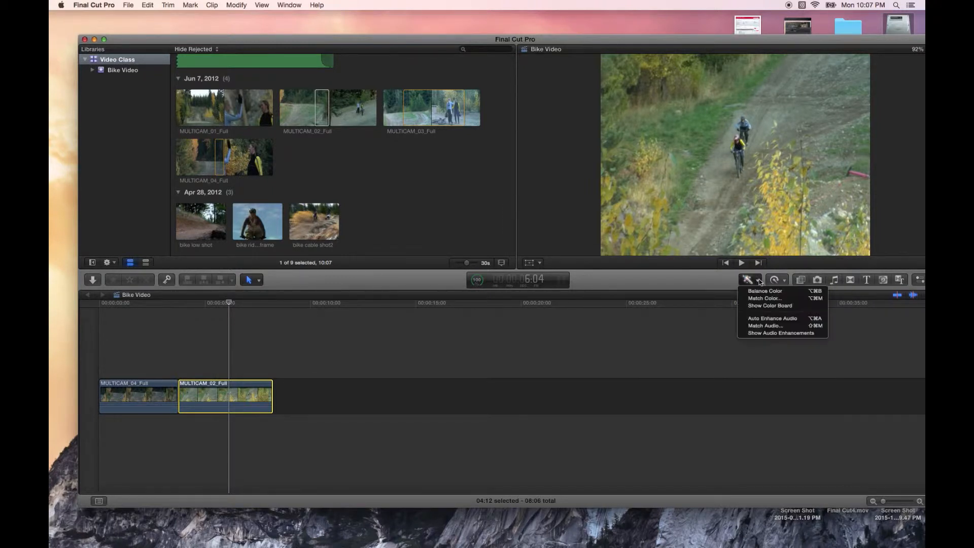
left_click(793, 294)
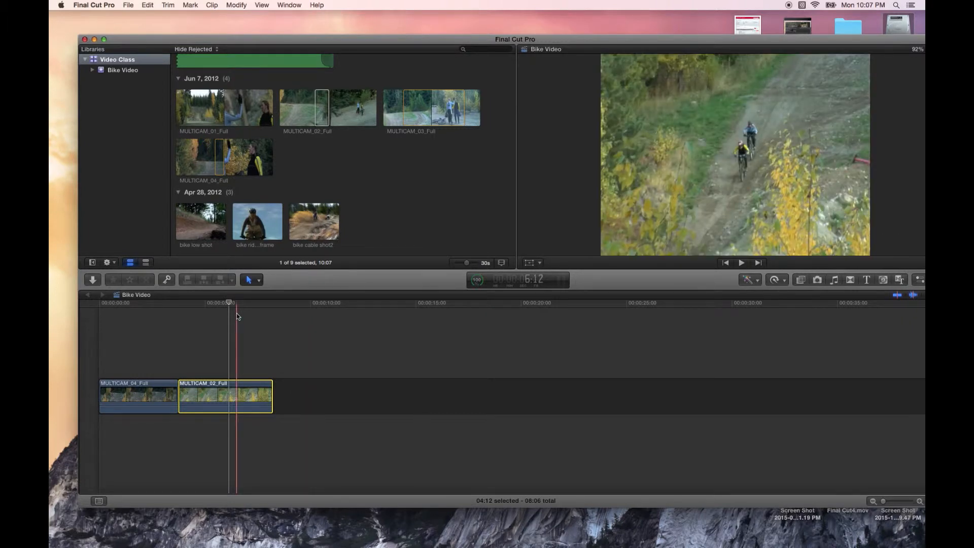
left_click(756, 280)
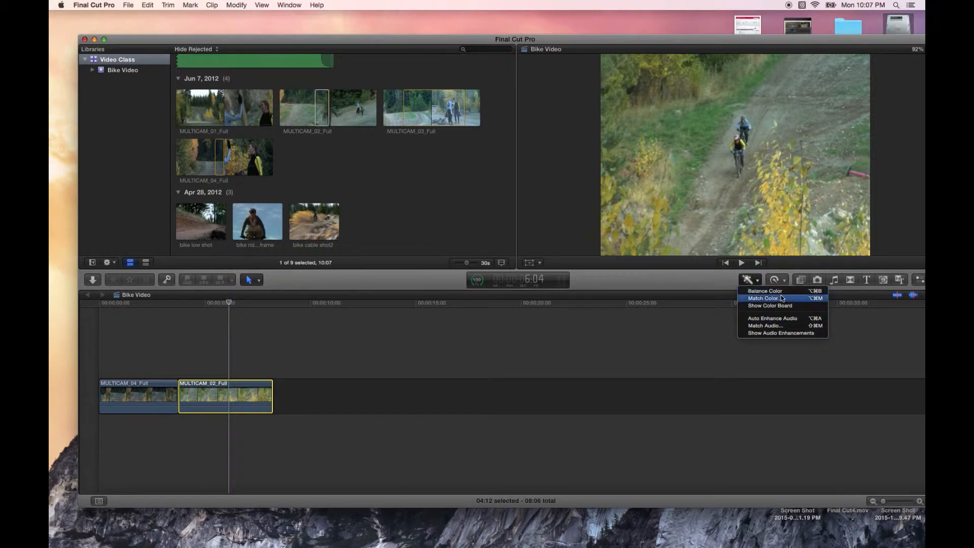
left_click(709, 283)
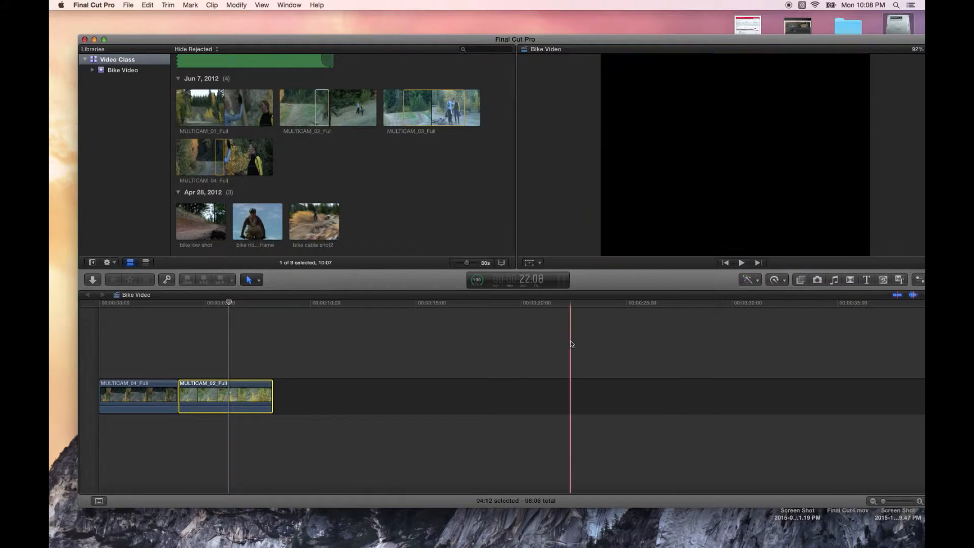
Show the Inspector for the MULTICAM_02_Full timeline clip and open the Exposure controls of its Correction 1.
left_click(286, 3)
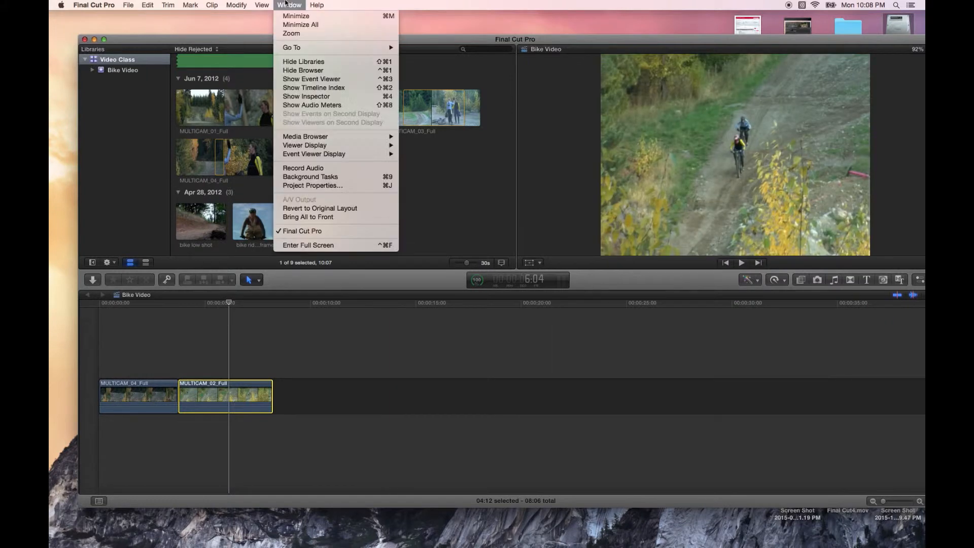
left_click(306, 98)
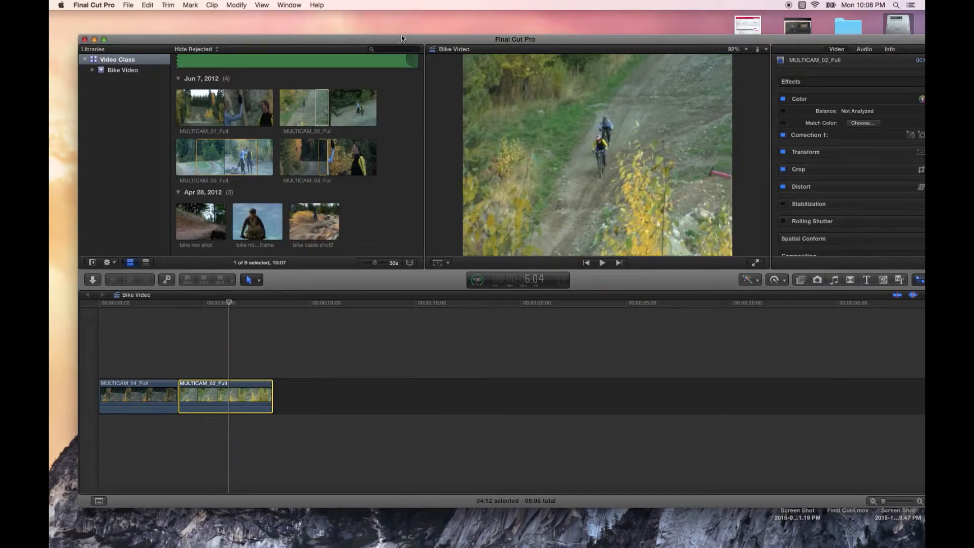
left_click_drag(400, 35, 341, 27)
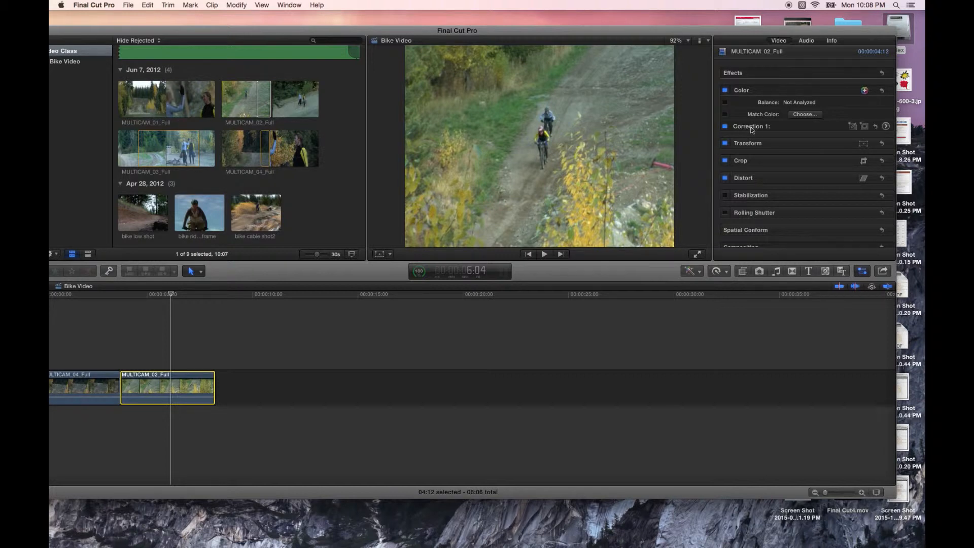
left_click(886, 128)
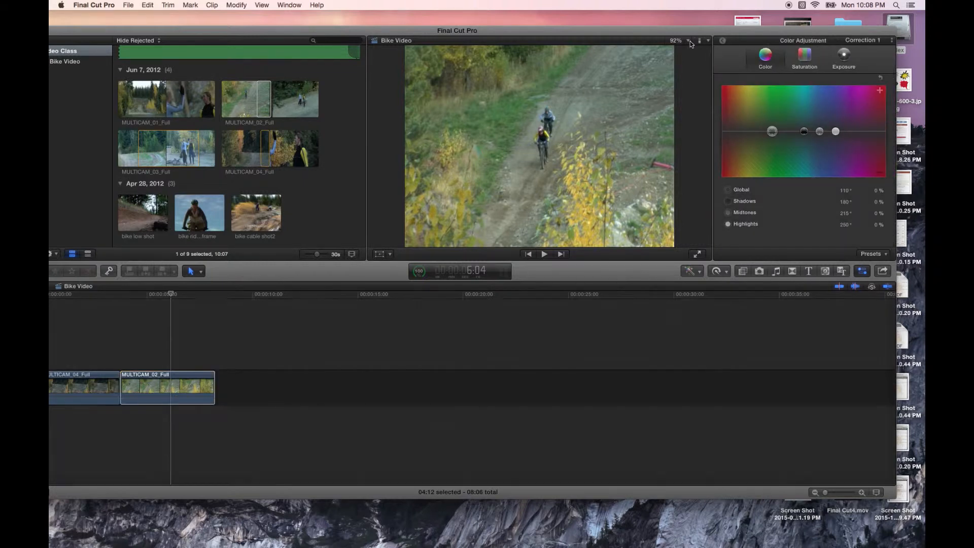
left_click_drag(675, 31, 640, 33)
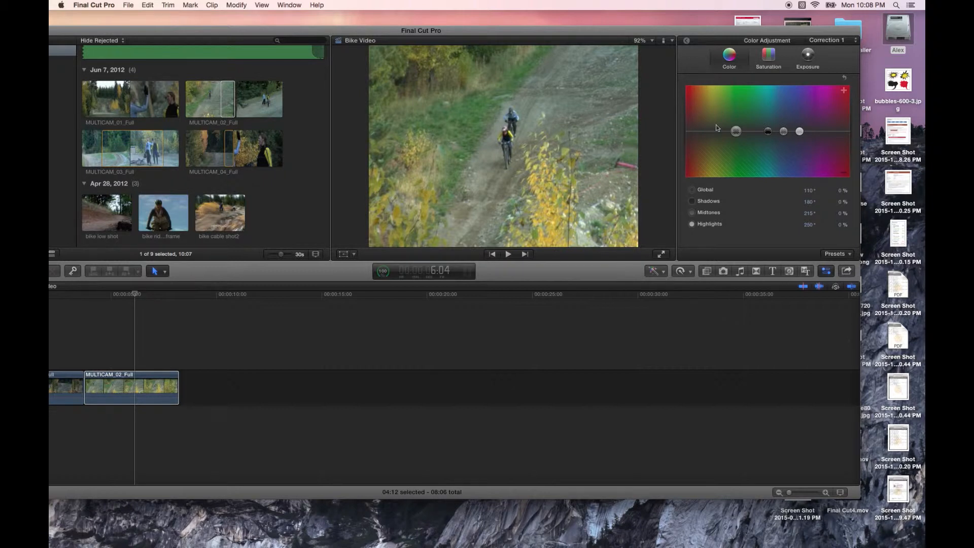
left_click(172, 388)
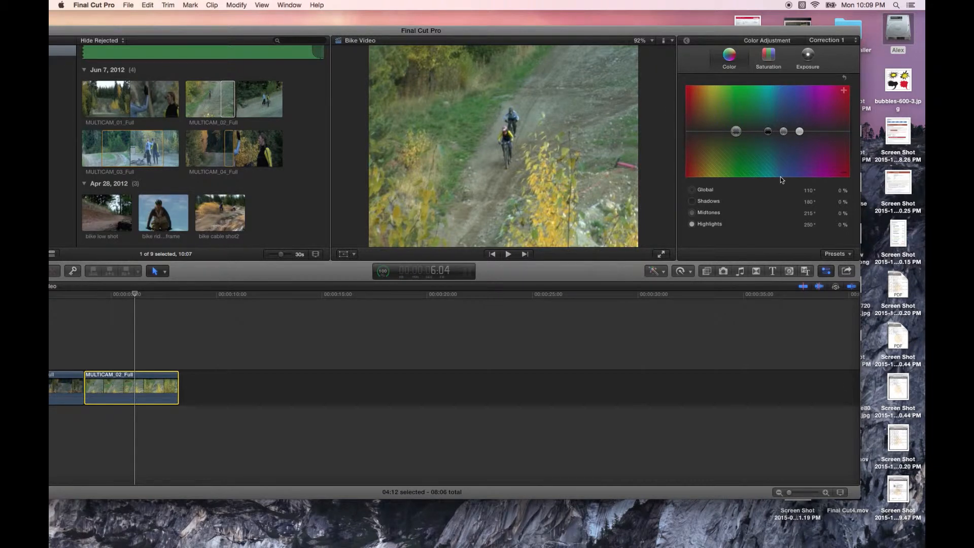
left_click(807, 54)
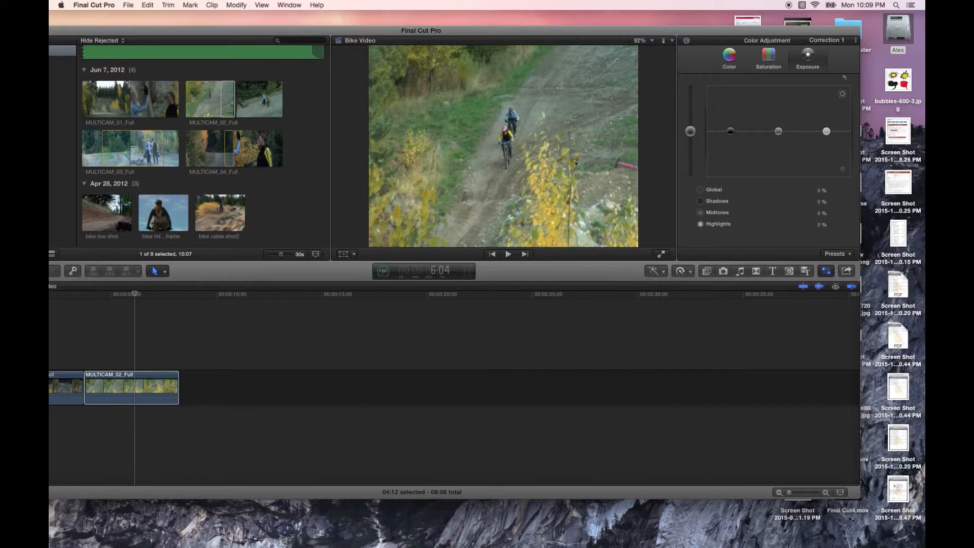
Try the exposure shadows at -27%, bring them back to 1%, and set the highlights to -1%.
left_click_drag(732, 133, 734, 146)
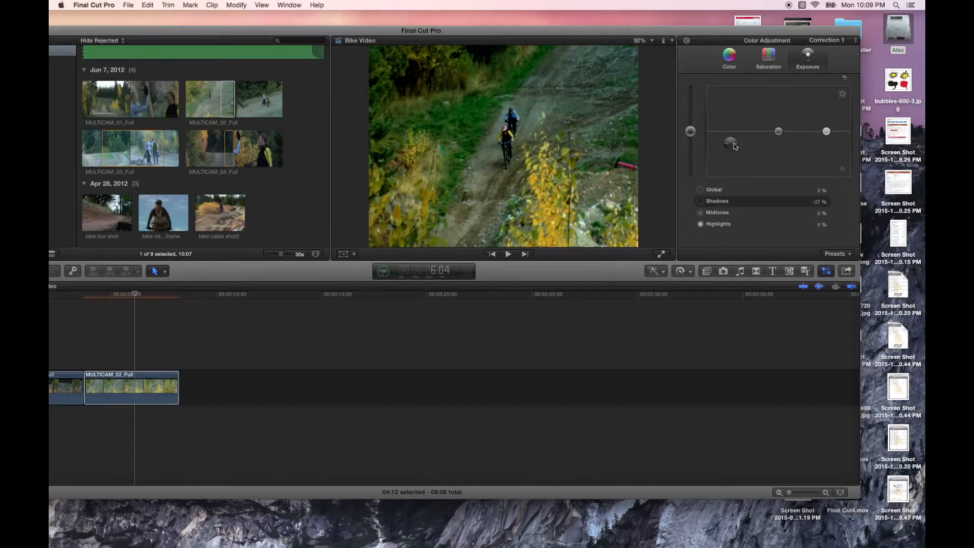
mouse_move(733, 143)
left_mouse_down()
mouse_move(730, 116)
mouse_move(733, 133)
left_mouse_up()
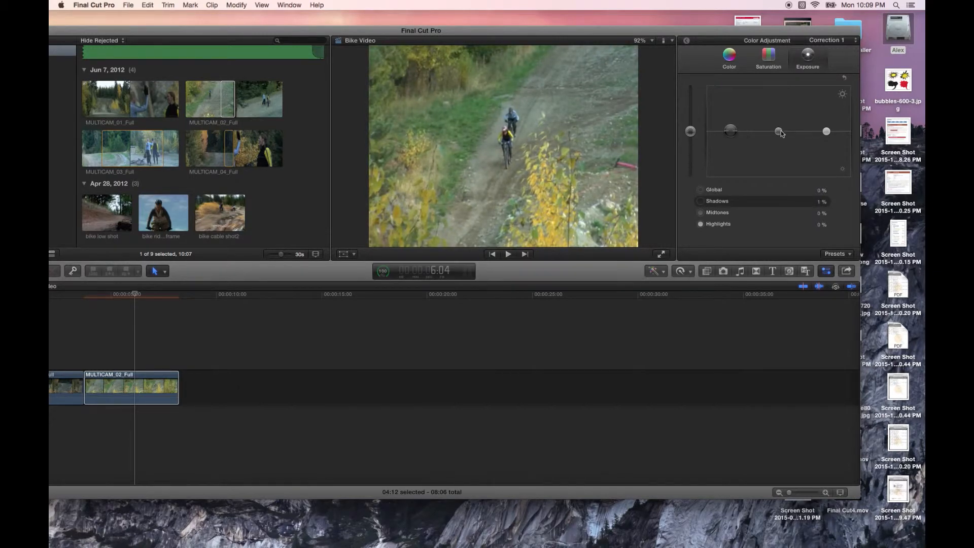
left_click_drag(778, 131, 826, 134)
left_click(827, 132)
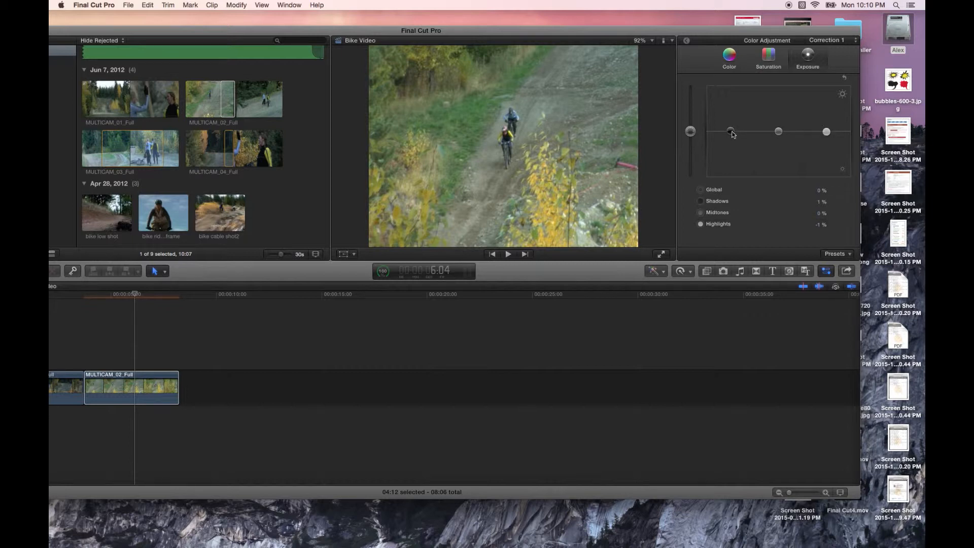
Increase the clip's contrast by setting the exposure shadows to about -8%, midtones to 2% and highlights to about 16%.
left_click_drag(731, 130, 747, 137)
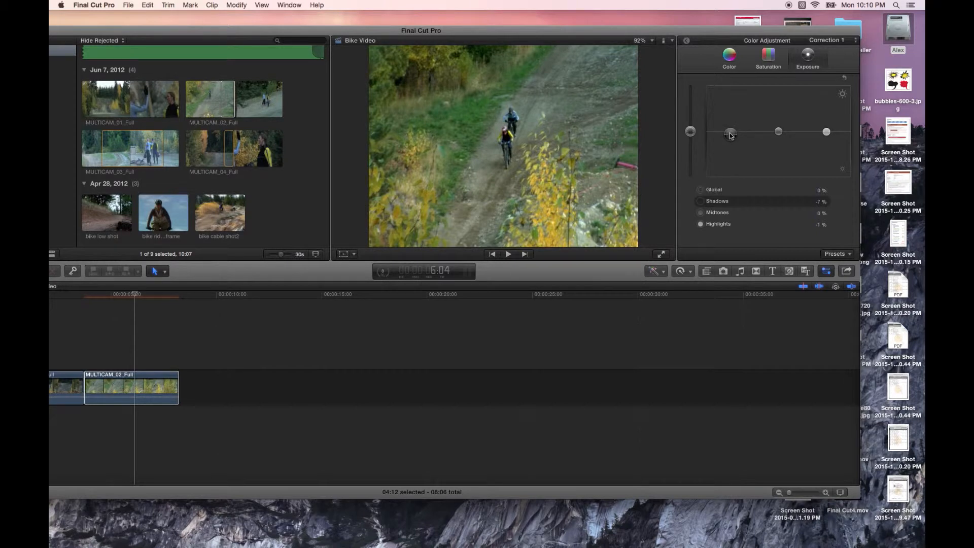
mouse_move(827, 134)
left_mouse_down()
mouse_move(782, 132)
mouse_move(826, 130)
left_mouse_up()
left_click(779, 132)
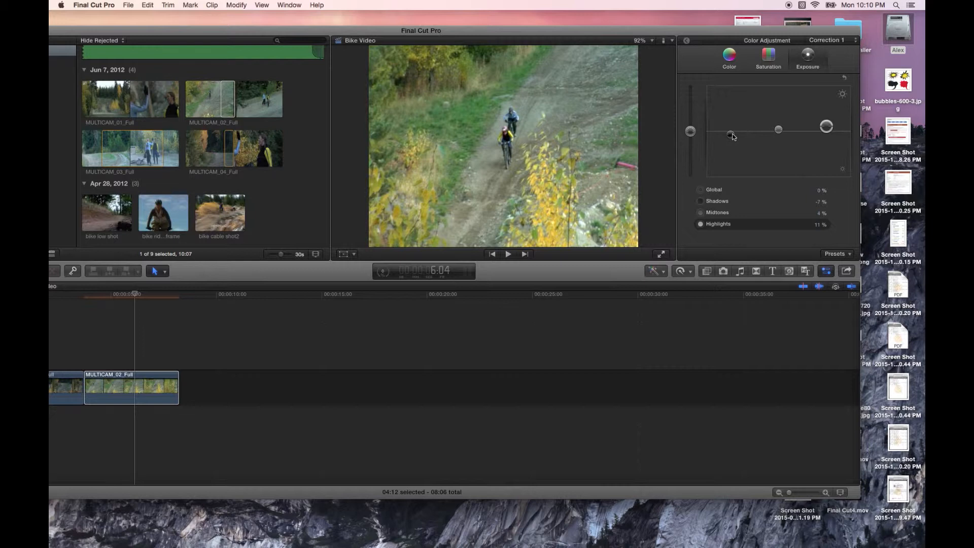
left_click(732, 136)
left_click_drag(732, 137, 732, 138)
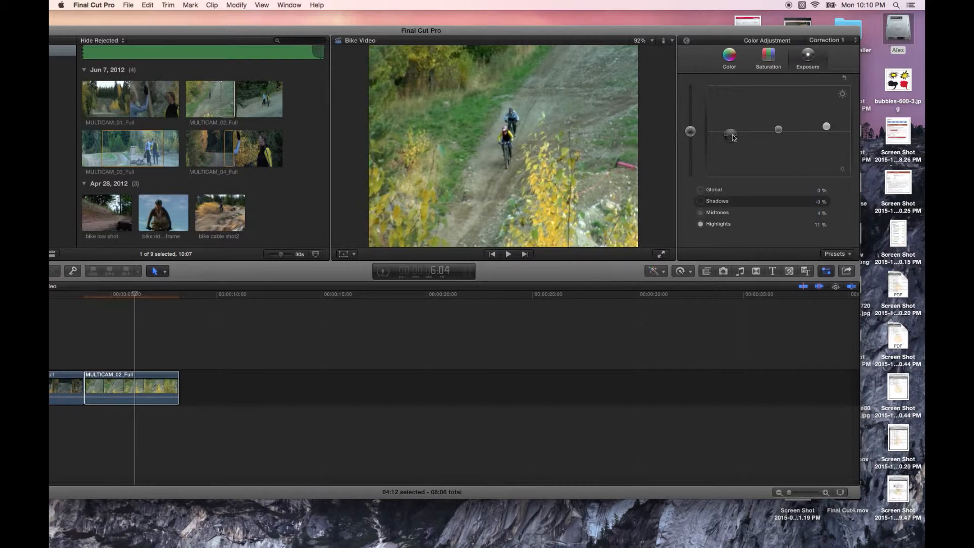
left_click(780, 130)
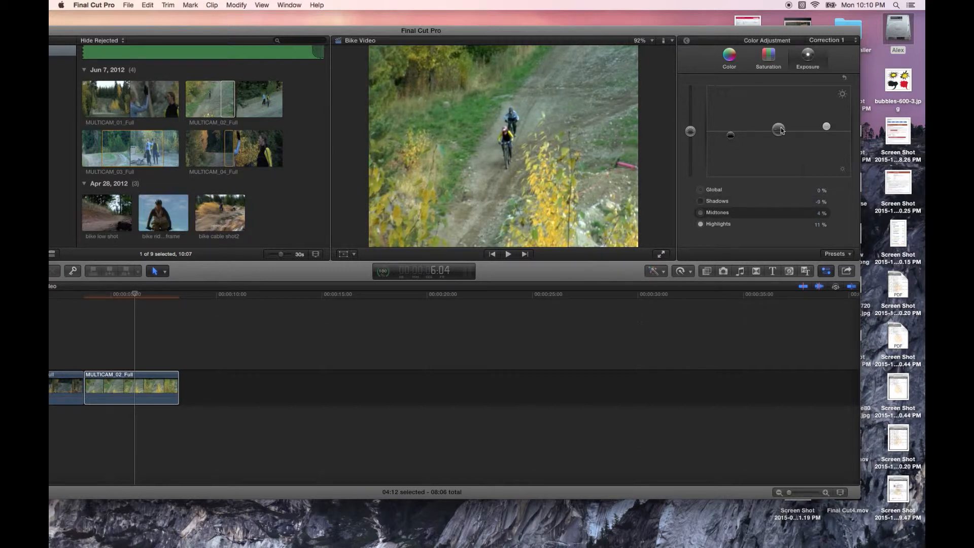
left_click_drag(826, 127, 829, 127)
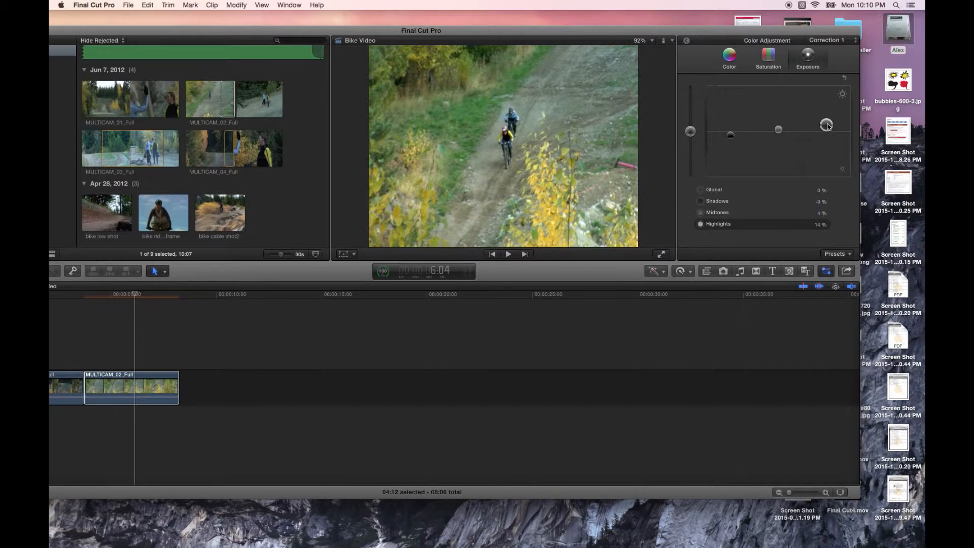
left_click_drag(731, 137, 733, 138)
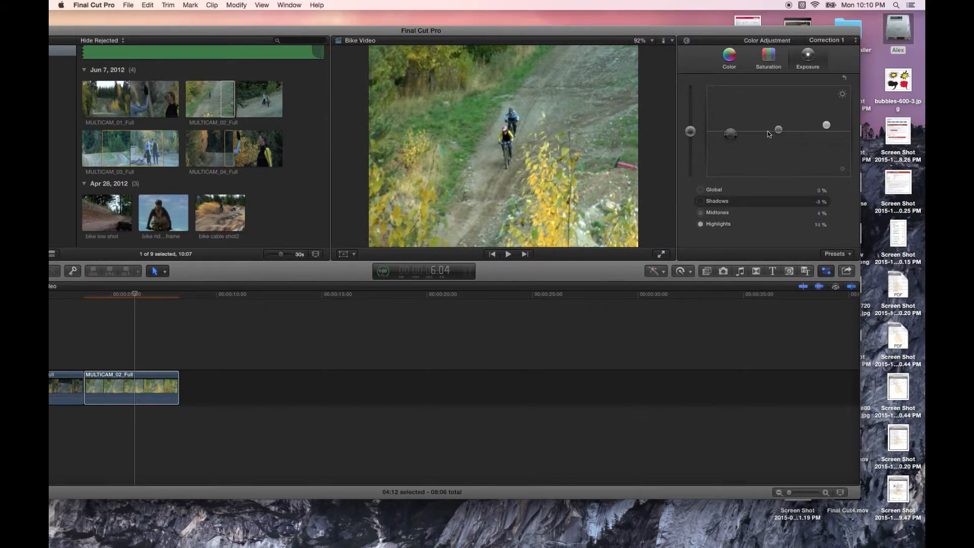
left_click(780, 130)
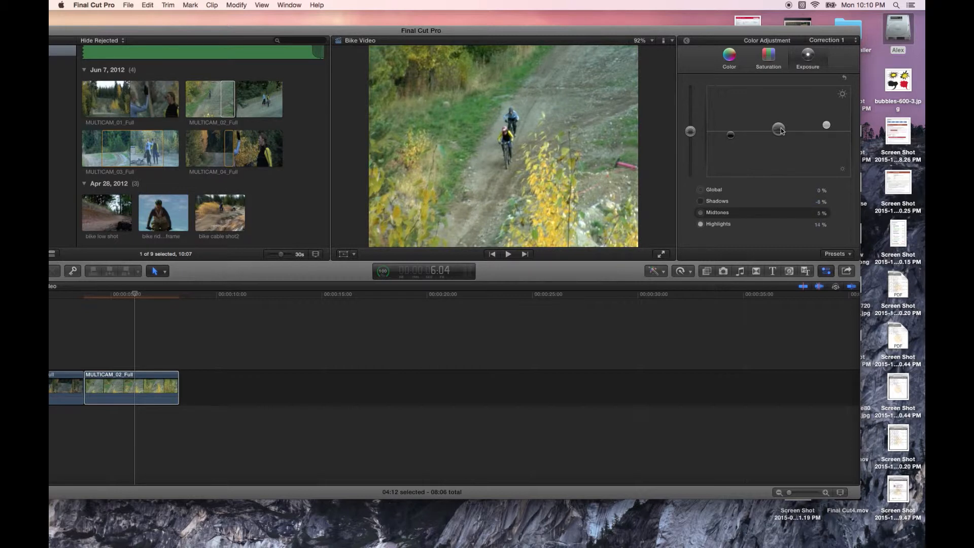
left_click_drag(782, 132, 828, 126)
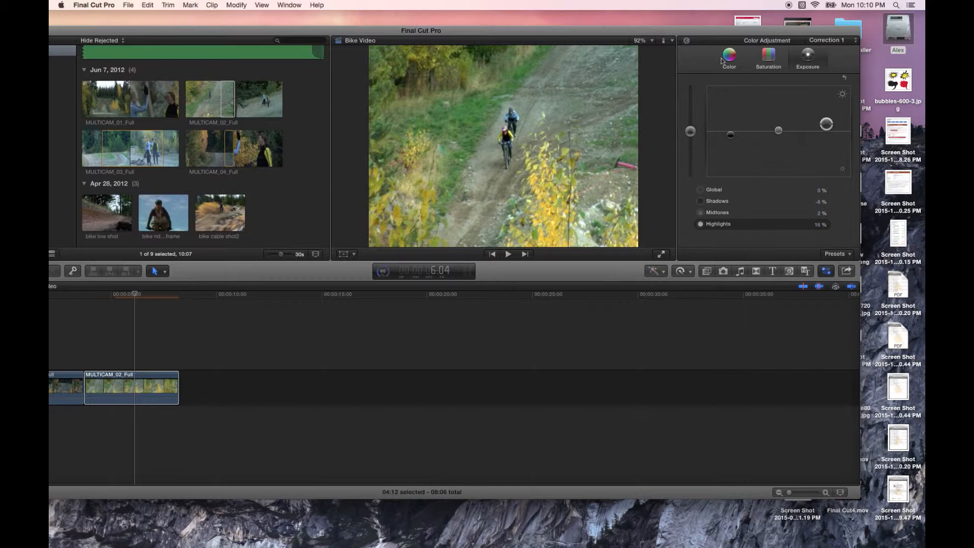
Boost the MULTICAM_02_Full clip's saturation, with global and shadows at about 4%, midtones about 5% and highlights about 22%.
left_click(769, 56)
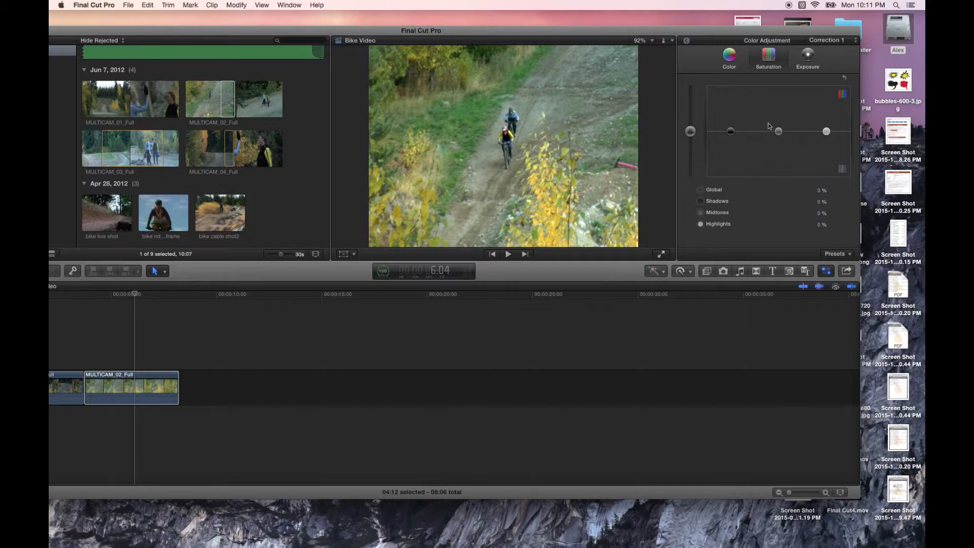
left_click_drag(731, 132, 691, 132)
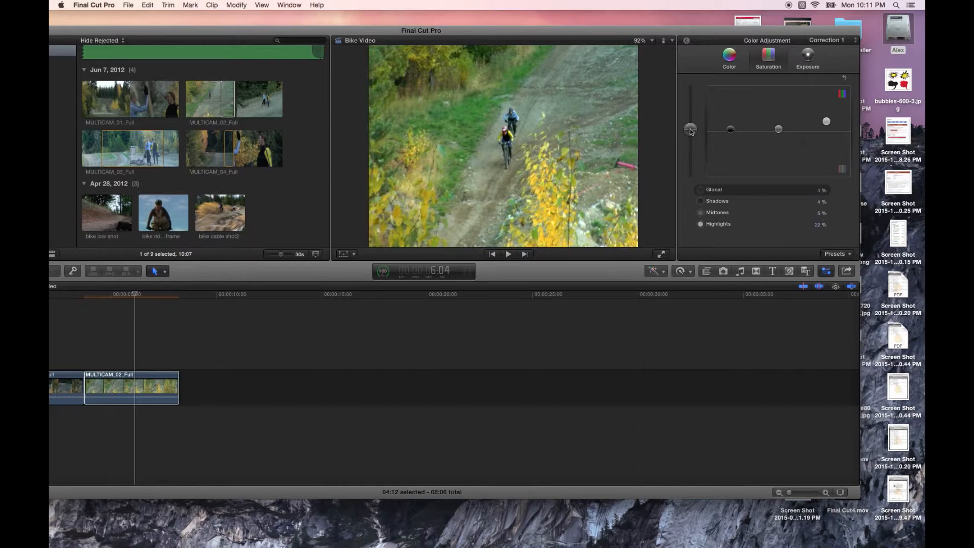
left_click(136, 297)
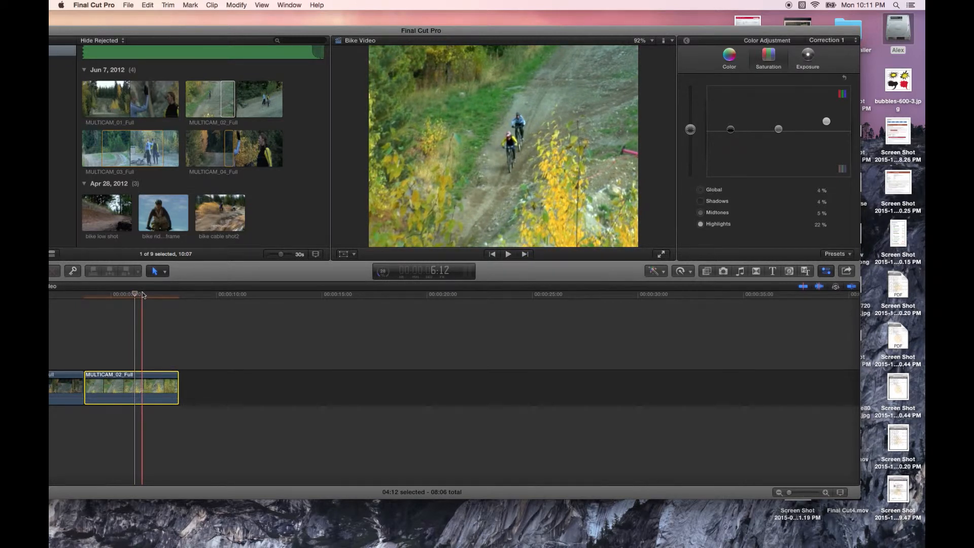
Warm the MULTICAM_02_Full clip by setting the color shadows to about 178°, -7% and the highlights to about 318°, 11%, leaving global at 0%.
left_click(729, 56)
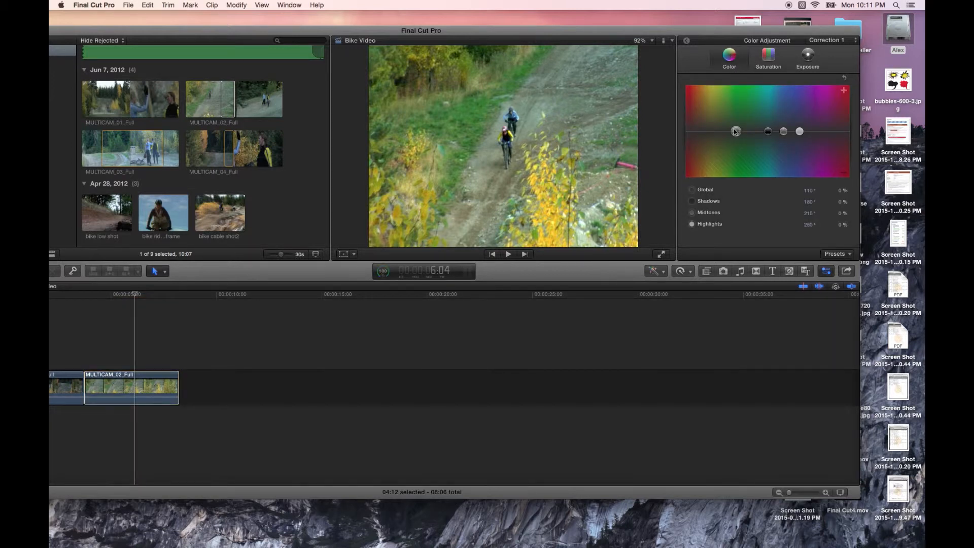
left_click_drag(735, 131, 738, 139)
mouse_move(737, 138)
left_mouse_down()
mouse_move(716, 136)
mouse_move(754, 136)
mouse_move(796, 115)
mouse_move(798, 102)
mouse_move(736, 132)
left_mouse_up()
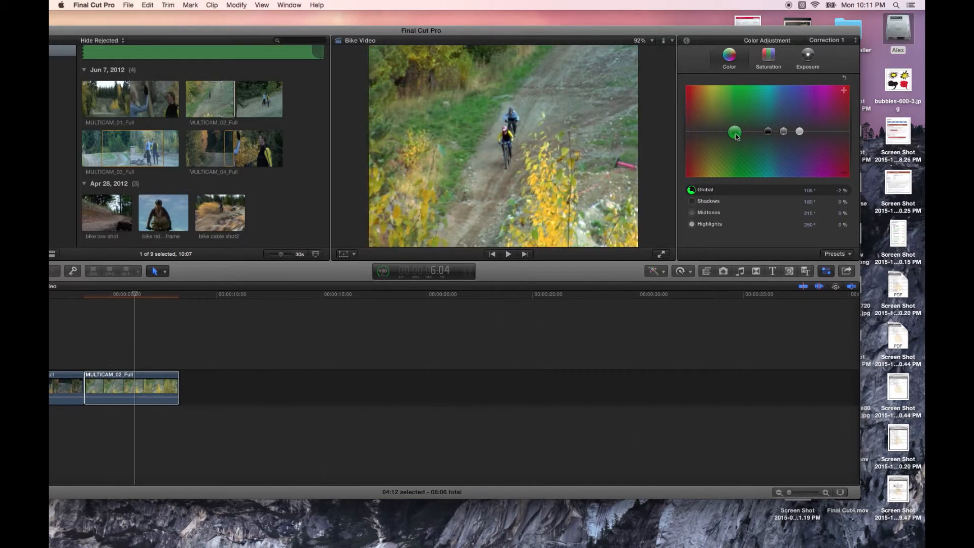
left_click_drag(769, 131, 768, 136)
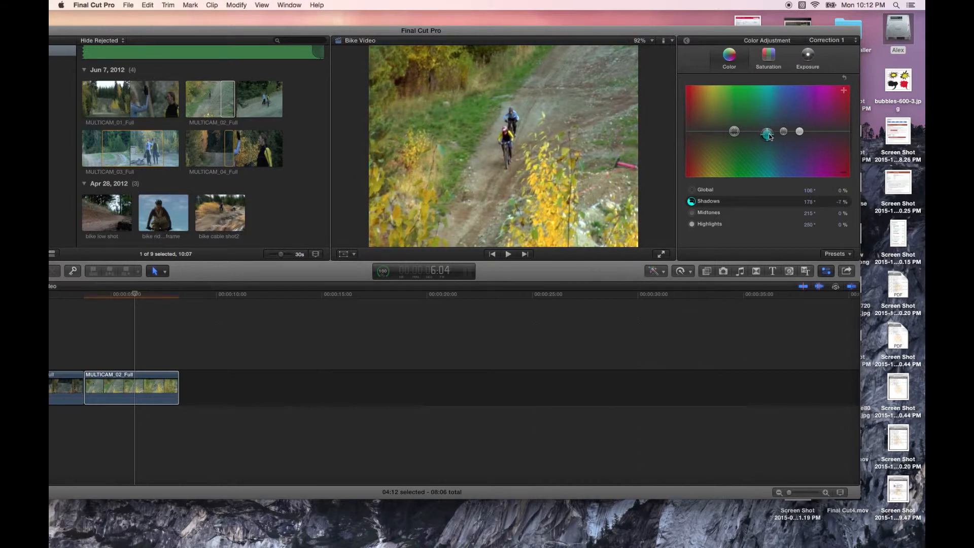
left_click_drag(800, 131, 832, 126)
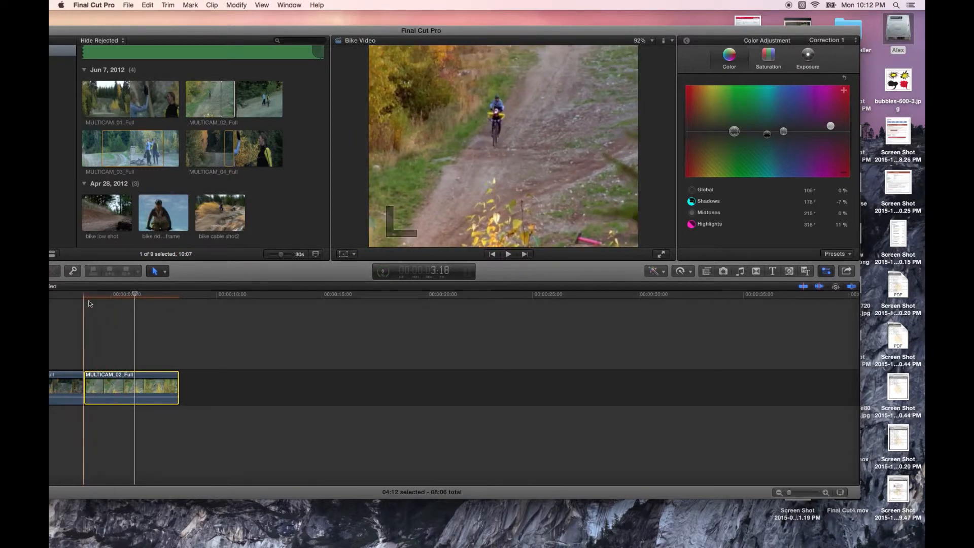
Play back the corrected MULTICAM_02_Full clip from its start and reposition the window so the whole timeline is in view.
key("space")
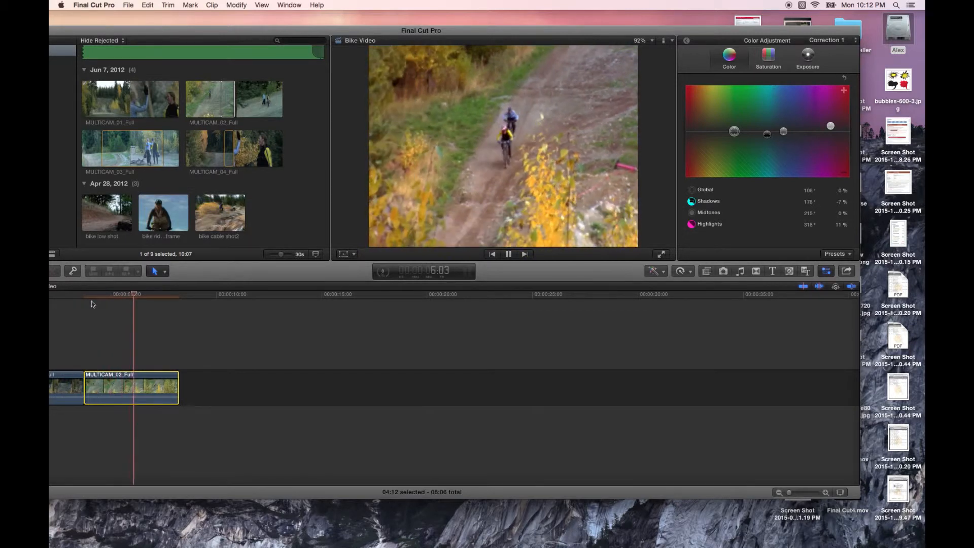
key("space")
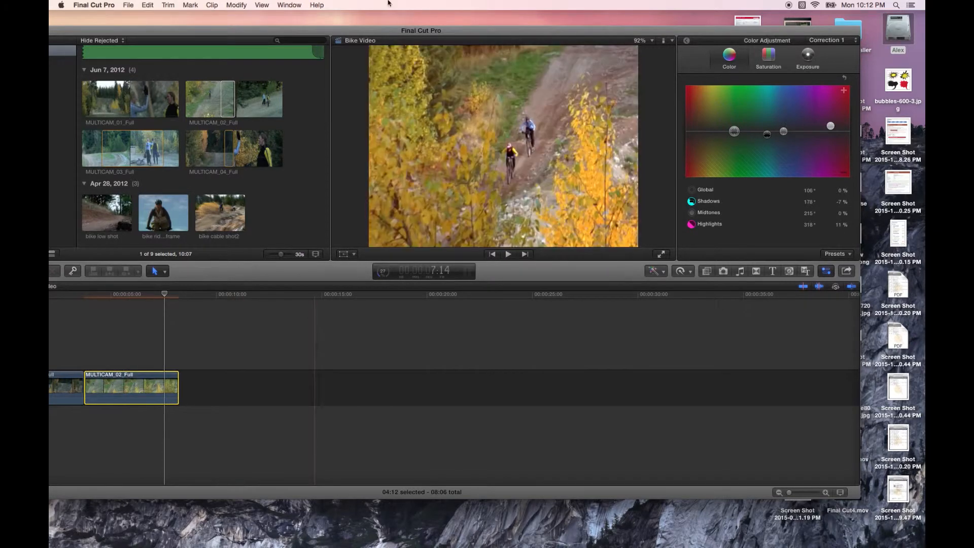
left_click_drag(390, 32, 449, 24)
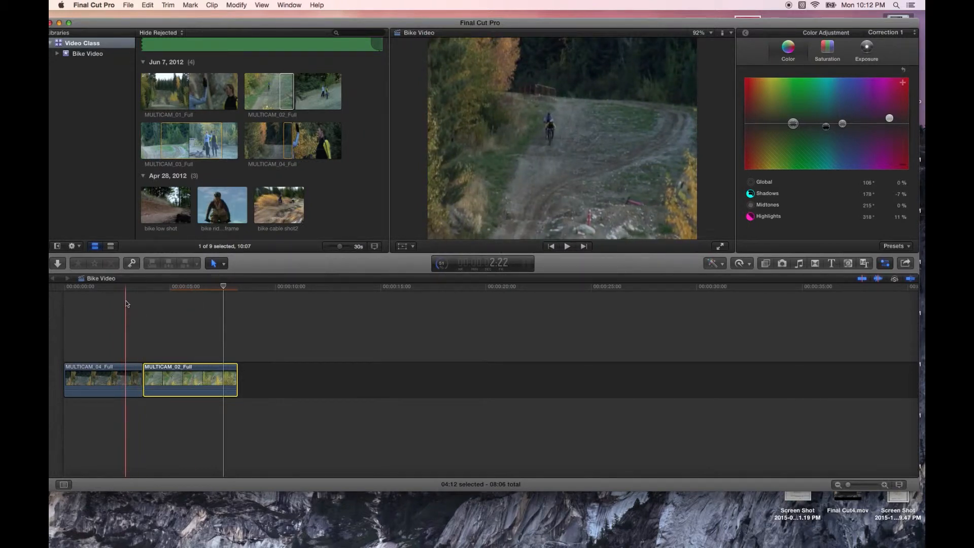
Open Correction 1 of the MULTICAM_04_Full timeline clip and set its exposure shadows to about -11%, midtones to 18% and highlights to 33%.
left_click(124, 375)
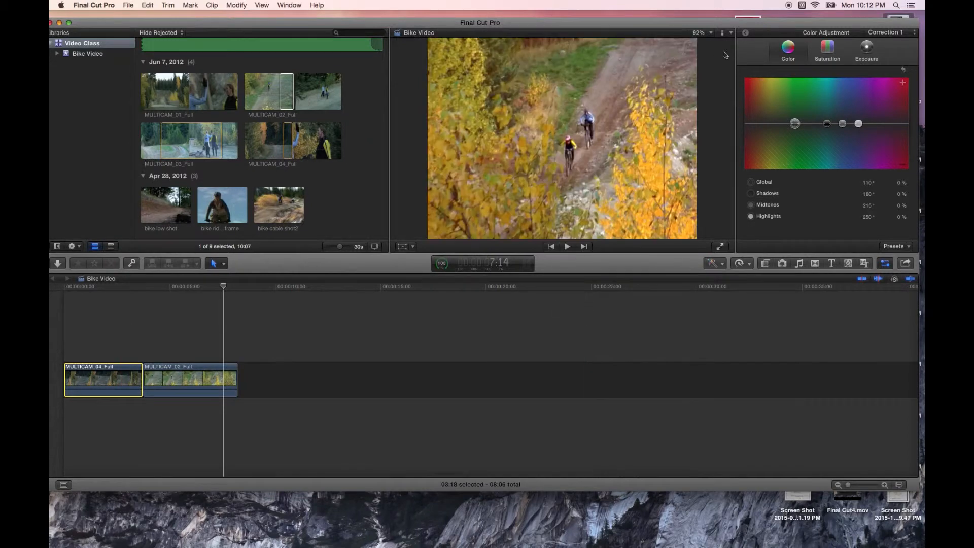
left_click(745, 33)
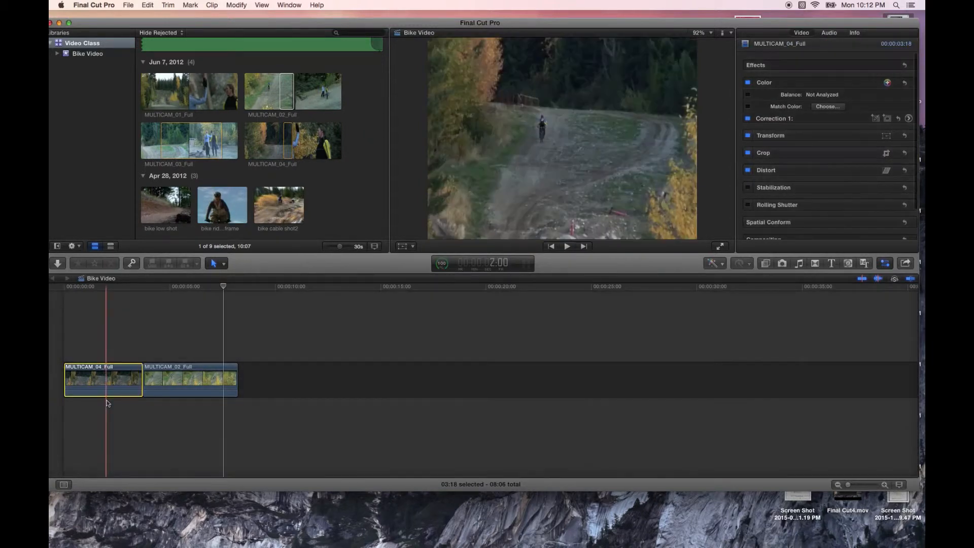
left_click(106, 388)
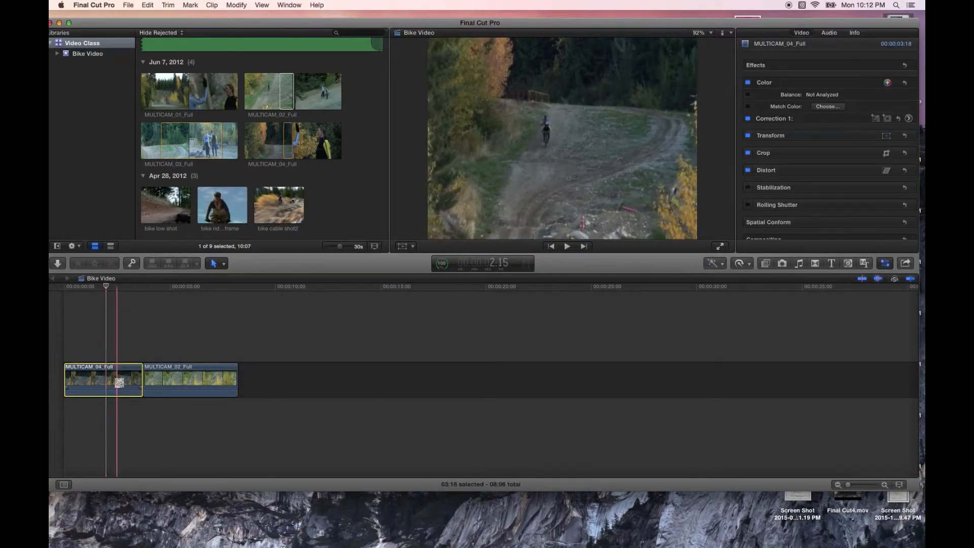
left_click(910, 120)
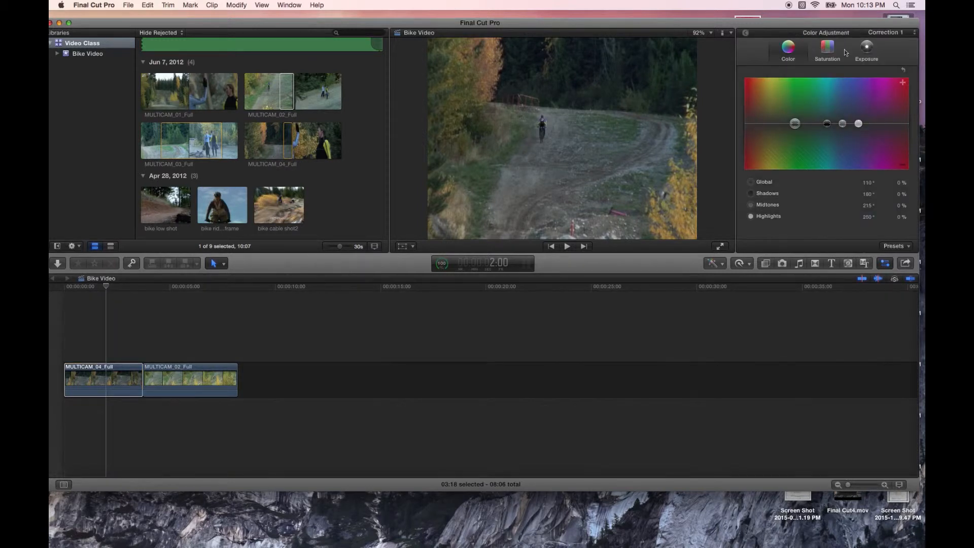
left_click(866, 50)
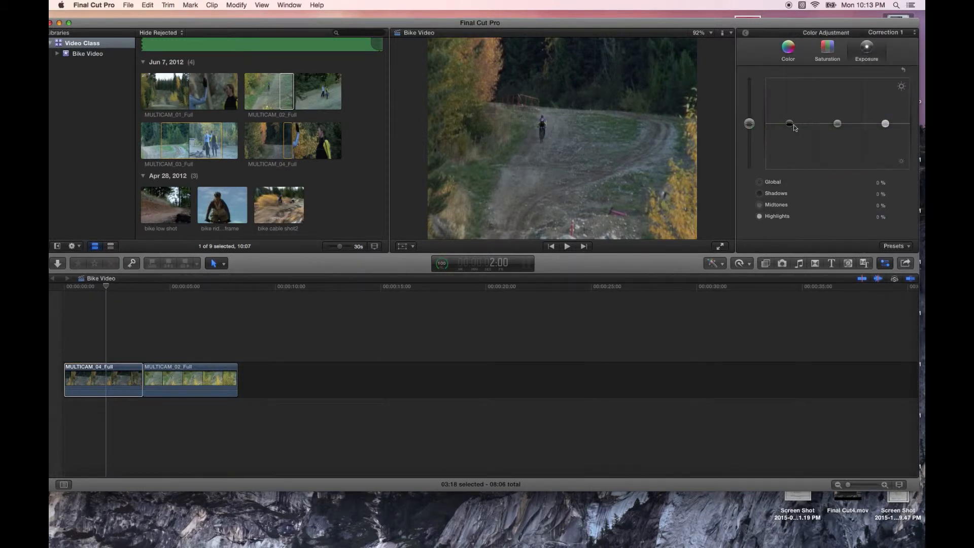
left_click_drag(791, 130, 887, 113)
mouse_move(789, 126)
left_mouse_down()
mouse_move(886, 108)
mouse_move(791, 133)
left_mouse_up()
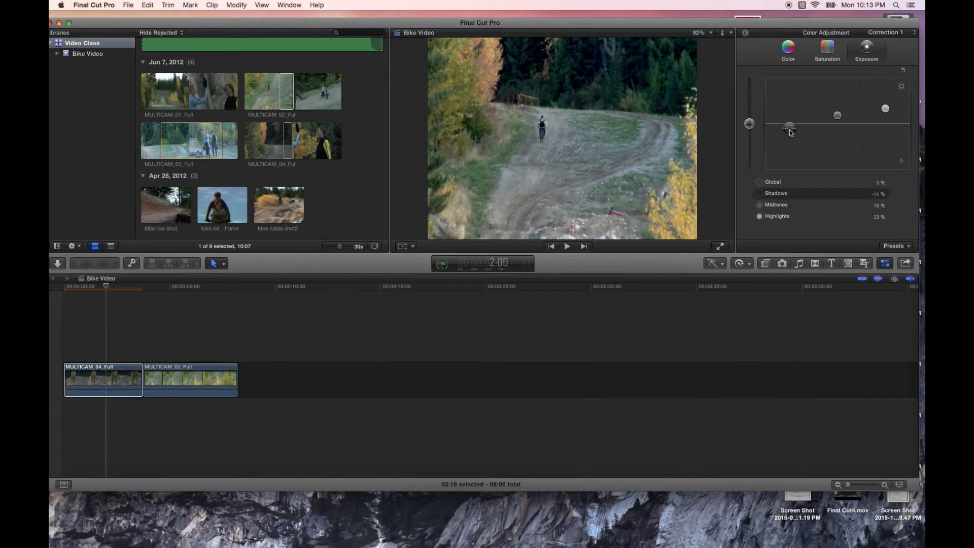
Increase the MULTICAM_04_Full clip's saturation to about 16% globally and about 8% in the highlights.
left_click(835, 48)
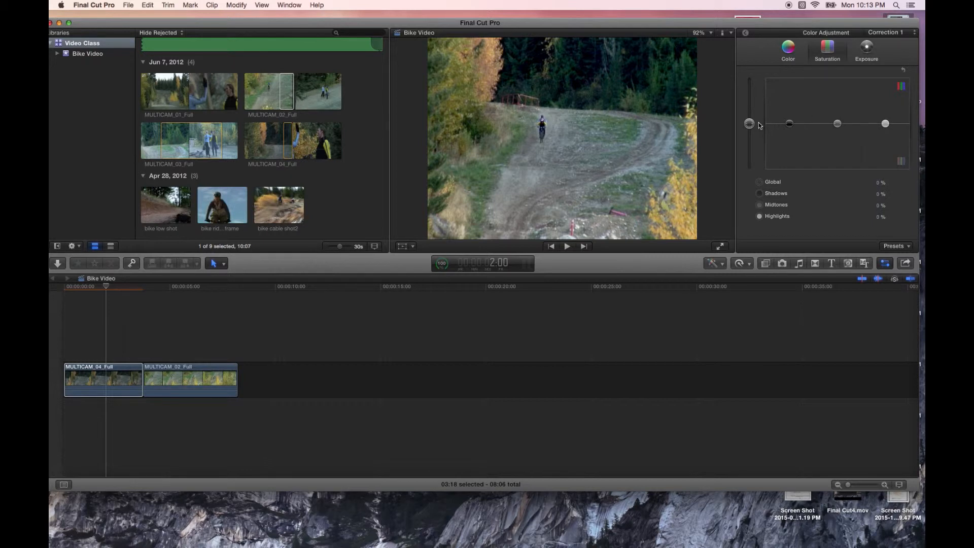
left_click_drag(752, 126, 753, 120)
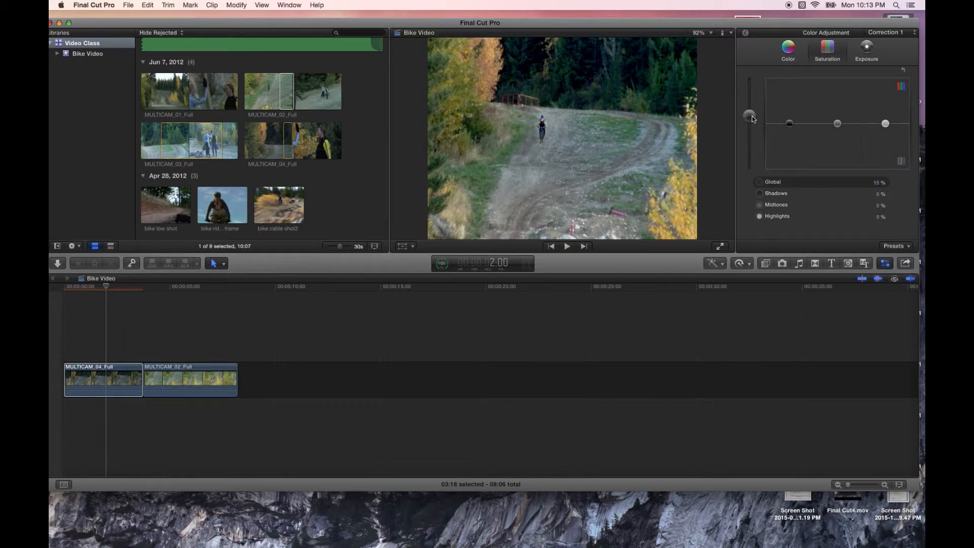
left_click_drag(886, 123, 885, 120)
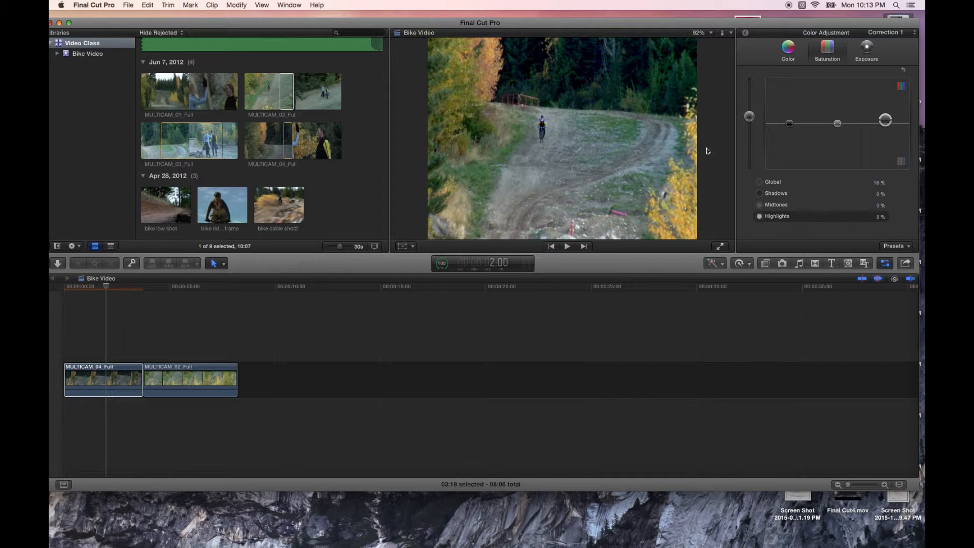
Tint the MULTICAM_04_Full clip with color shadows at about 178°, -1% and highlights at about 336°, 12%.
left_click(797, 51)
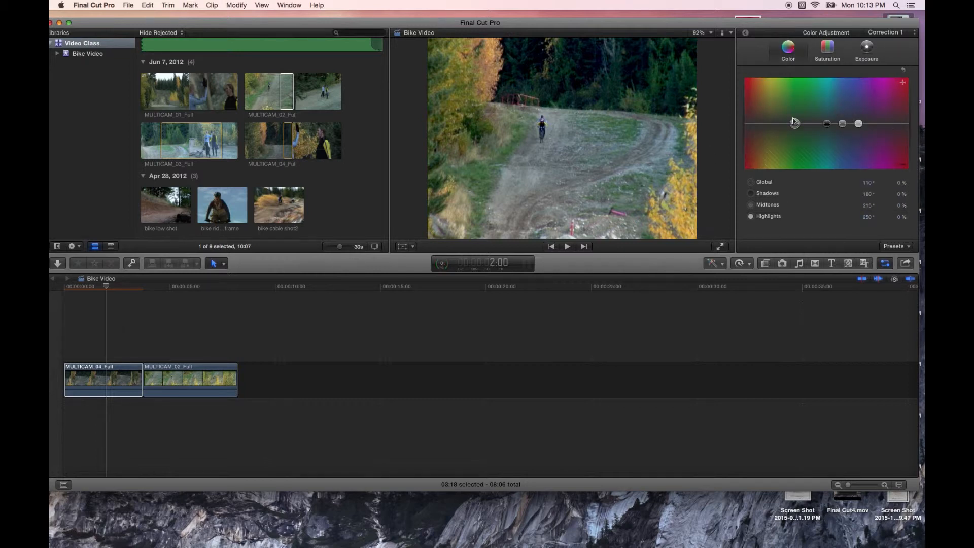
left_click_drag(795, 123, 829, 126)
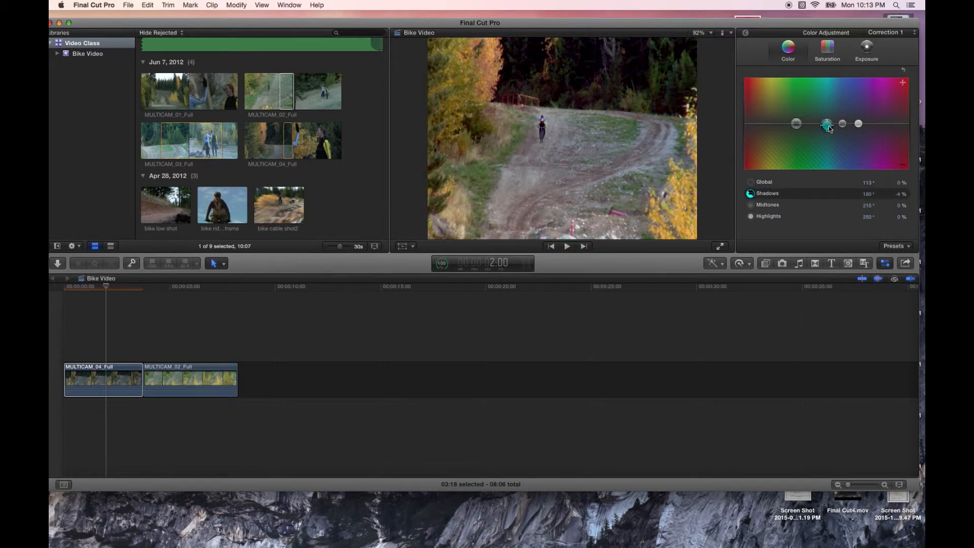
left_click_drag(859, 123, 901, 120)
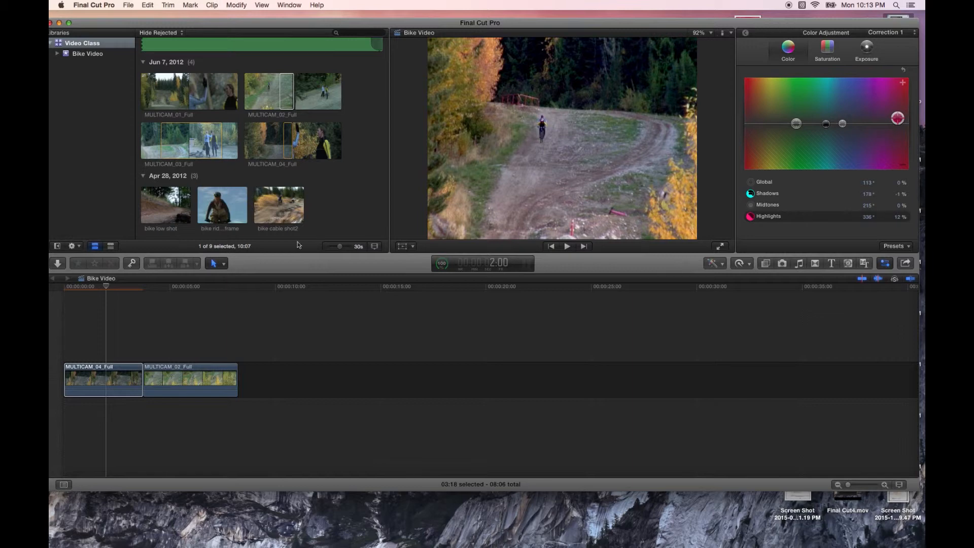
Brighten the MULTICAM_04_Full clip by raising the exposure midtones to about 26% and the shadows to about -9%.
left_click(104, 378)
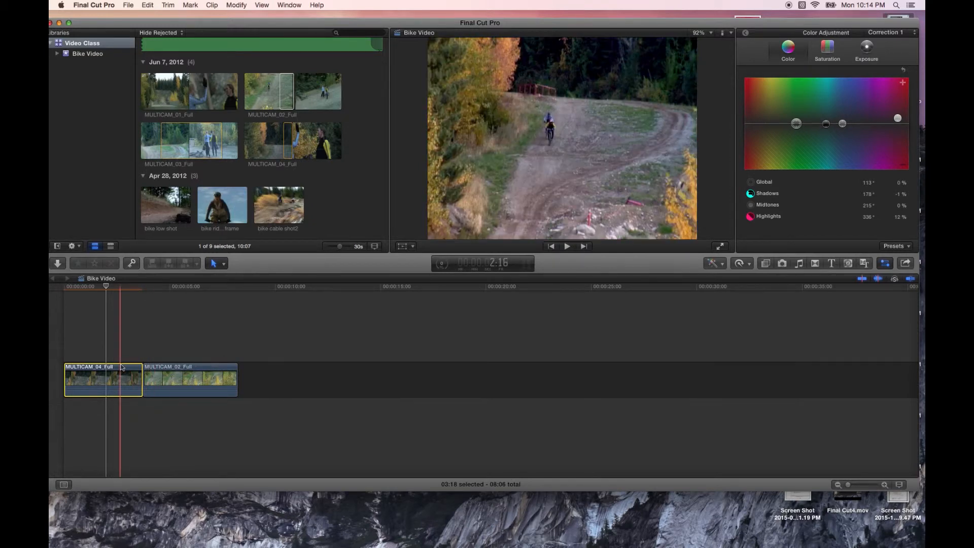
left_click(868, 54)
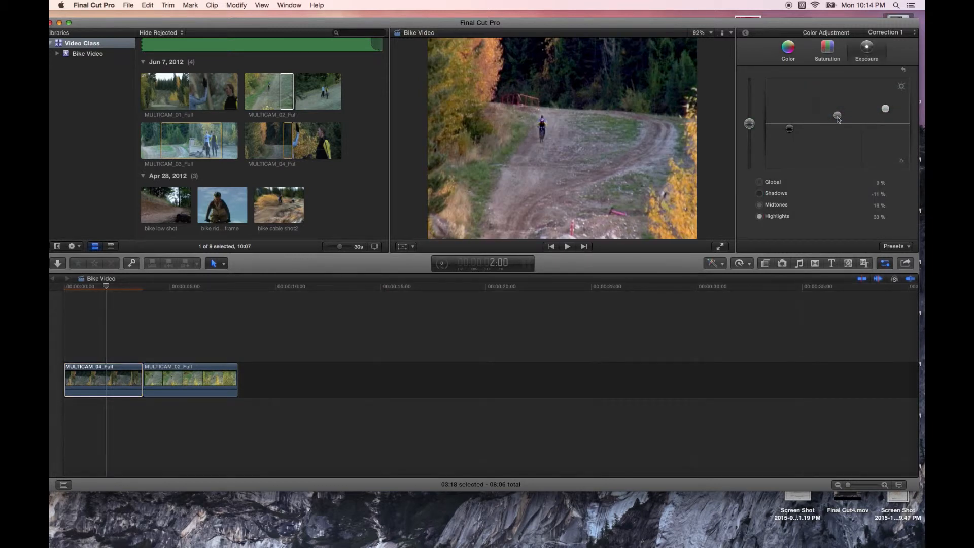
left_click_drag(838, 116, 838, 114)
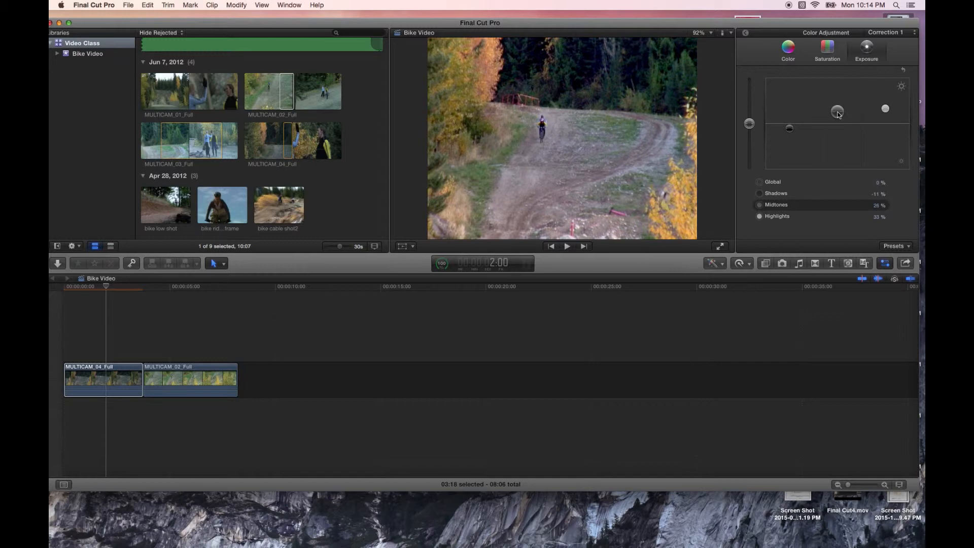
left_click(790, 129)
left_click_drag(790, 130, 790, 128)
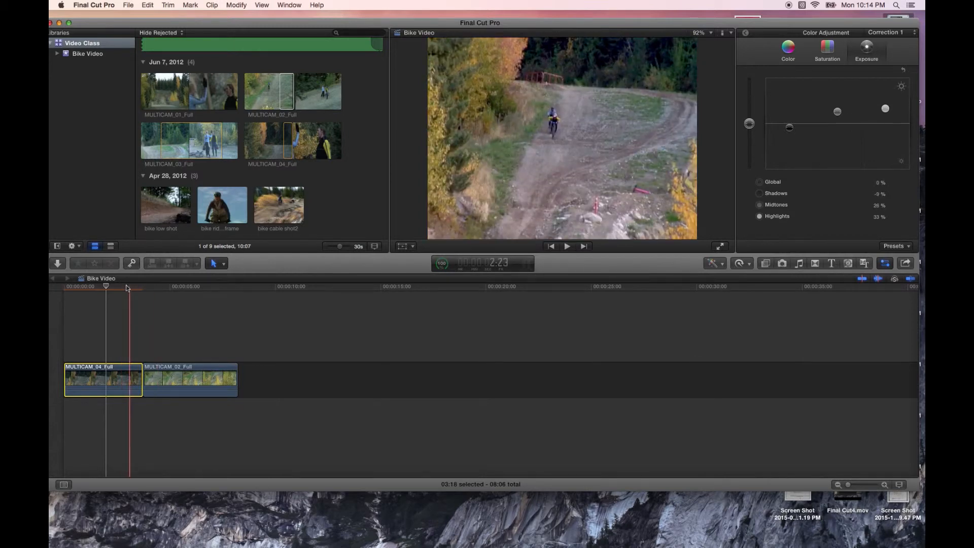
Raise the MULTICAM_04_Full clip's saturation to about 23% global, 4% shadows, 6% midtones and 20% highlights.
left_click(831, 62)
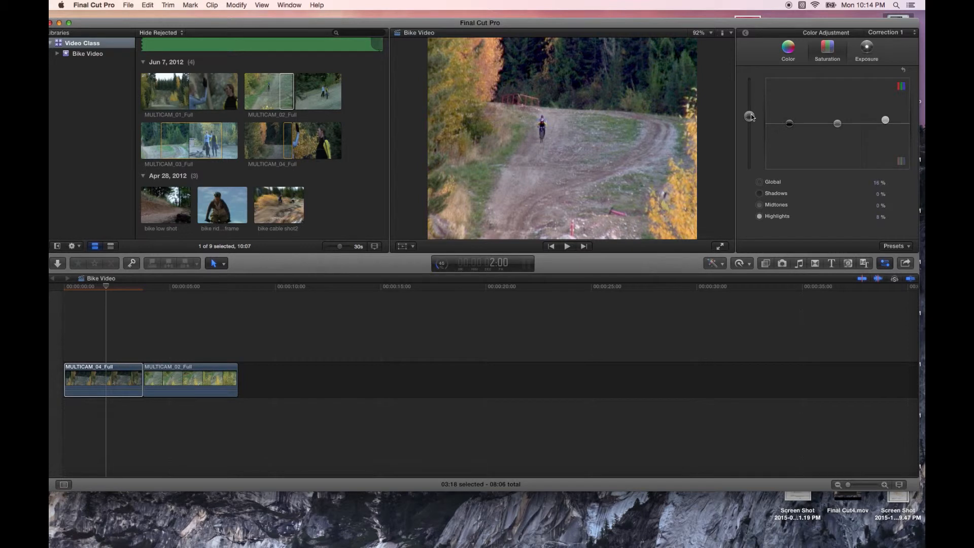
left_click_drag(839, 124, 791, 124)
left_click_drag(886, 120, 887, 115)
left_click_drag(751, 118, 768, 116)
left_click(886, 115)
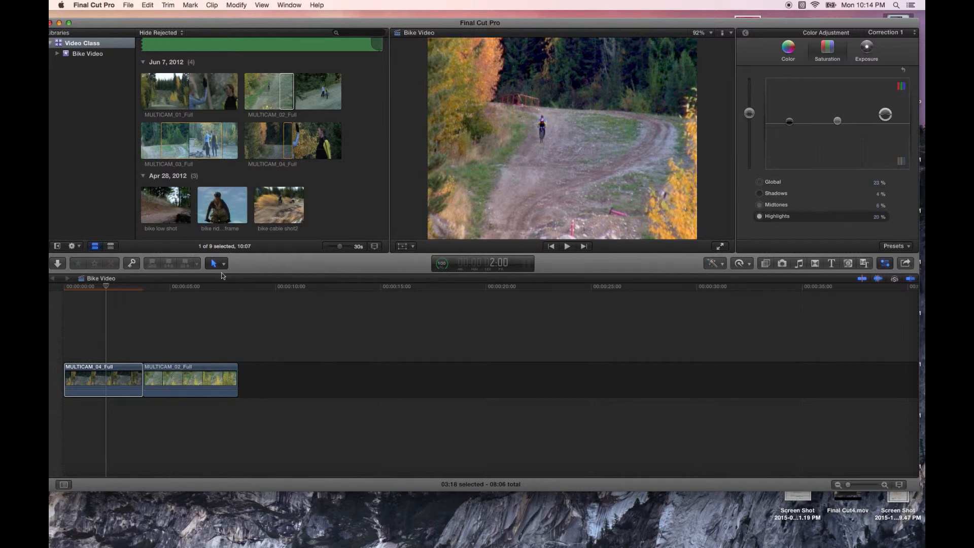
Play the timeline from the start to check how the corrected MULTICAM_04_Full and MULTICAM_02_Full clips match.
left_click(117, 380)
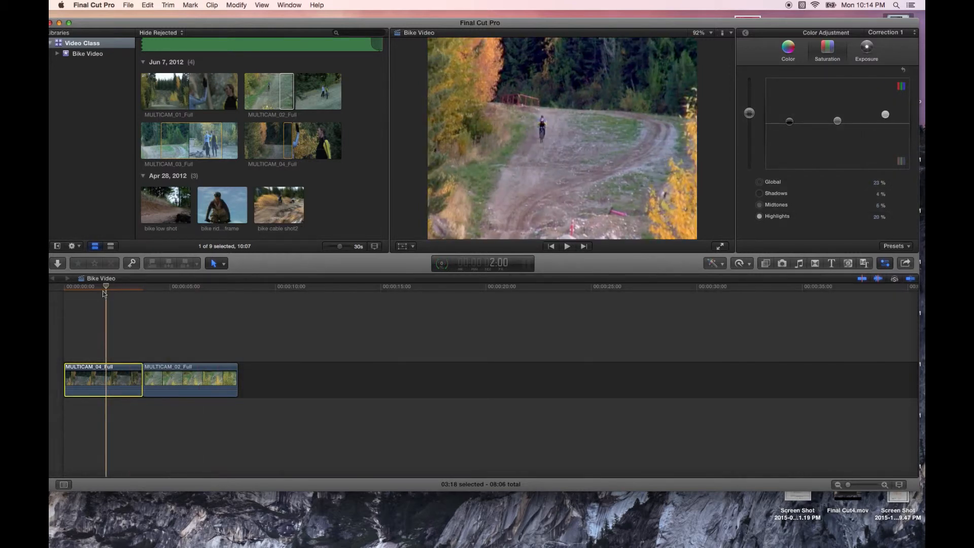
key("l")
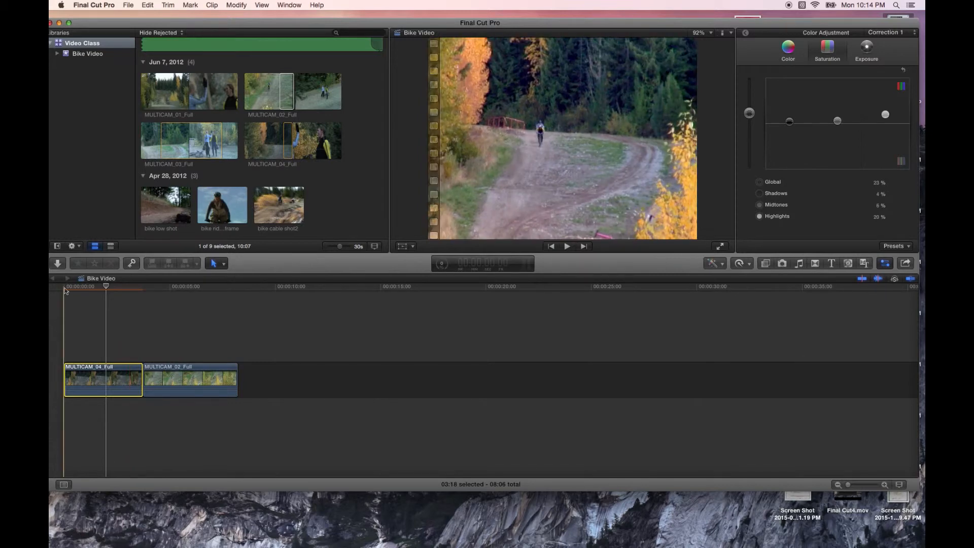
key("space")
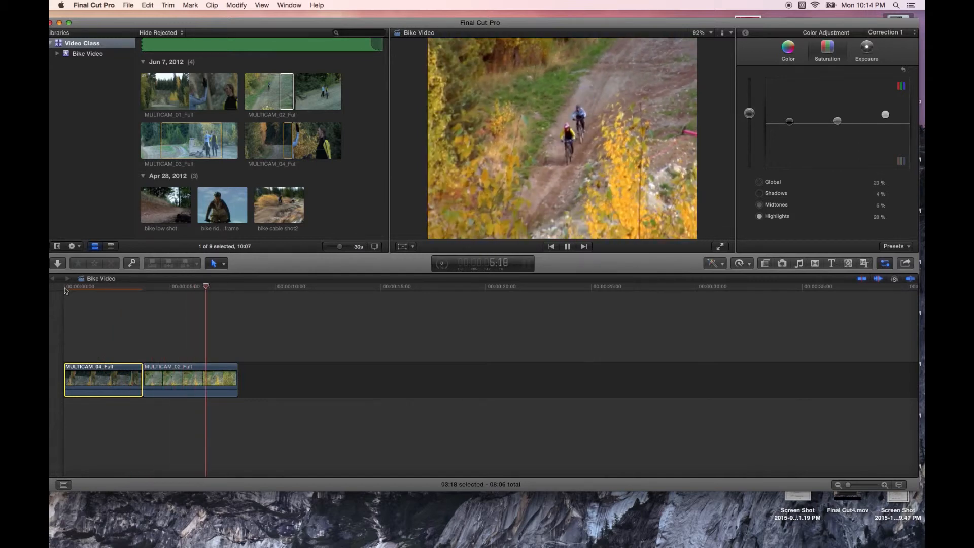
key("space")
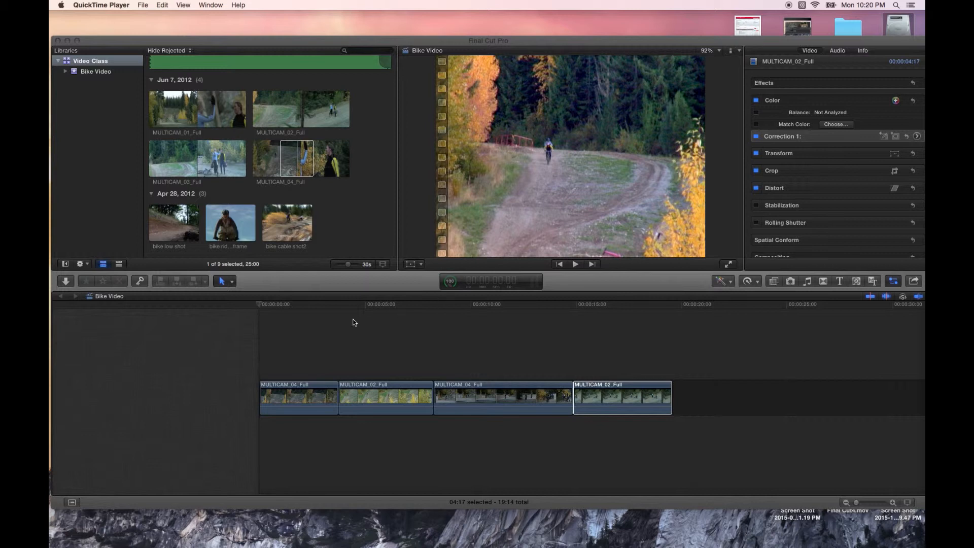
Copy the first, color-corrected MULTICAM_04_Full clip in the timeline.
left_click(470, 301)
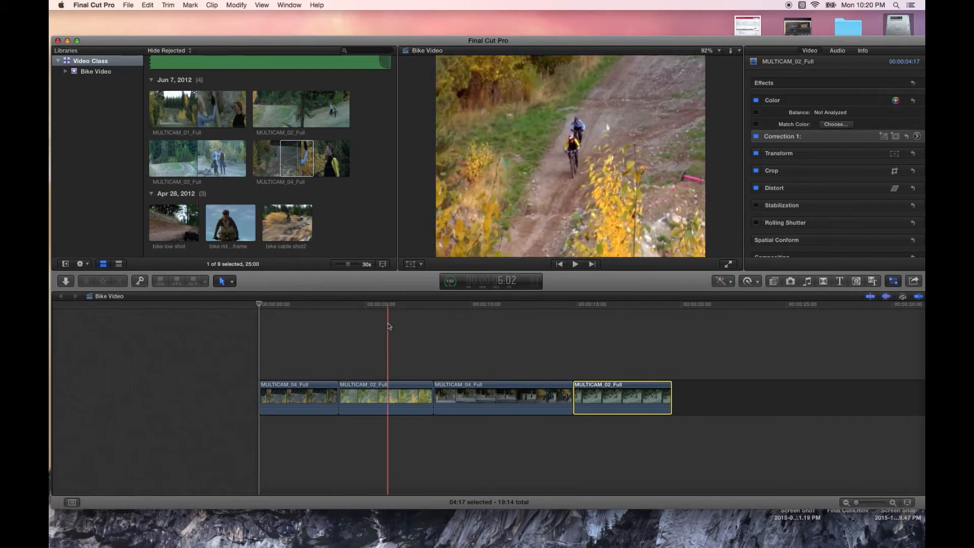
left_click(497, 398)
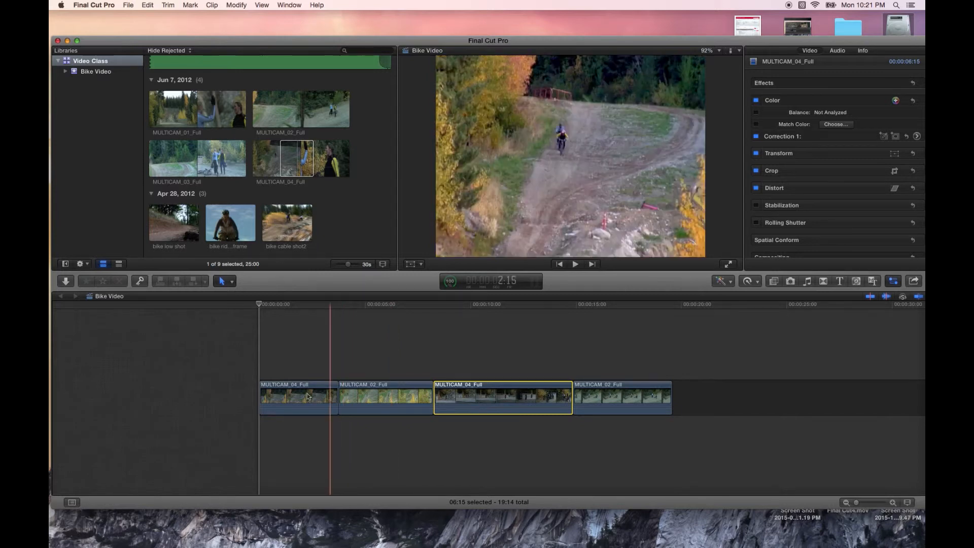
left_click(292, 396)
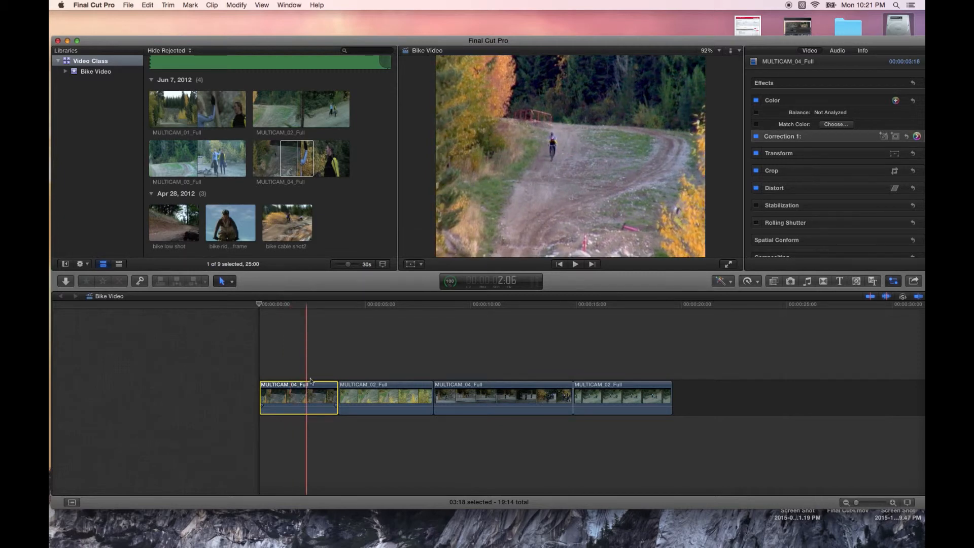
left_click(125, 4)
mouse_move(146, 5)
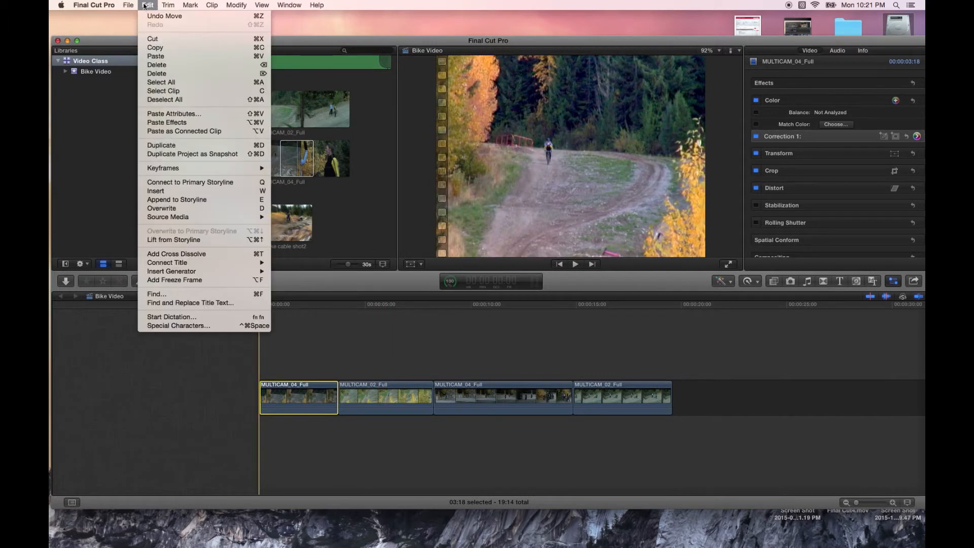
left_click(159, 48)
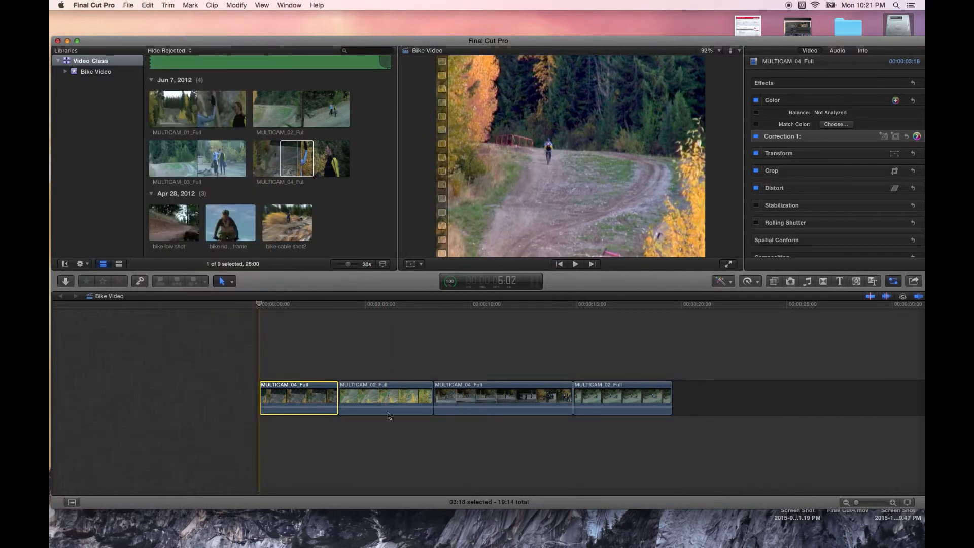
Paste only the Color attribute onto the second MULTICAM_04_Full clip, keeping Maintain Timing, and skim through the clip to check it.
left_click(483, 393)
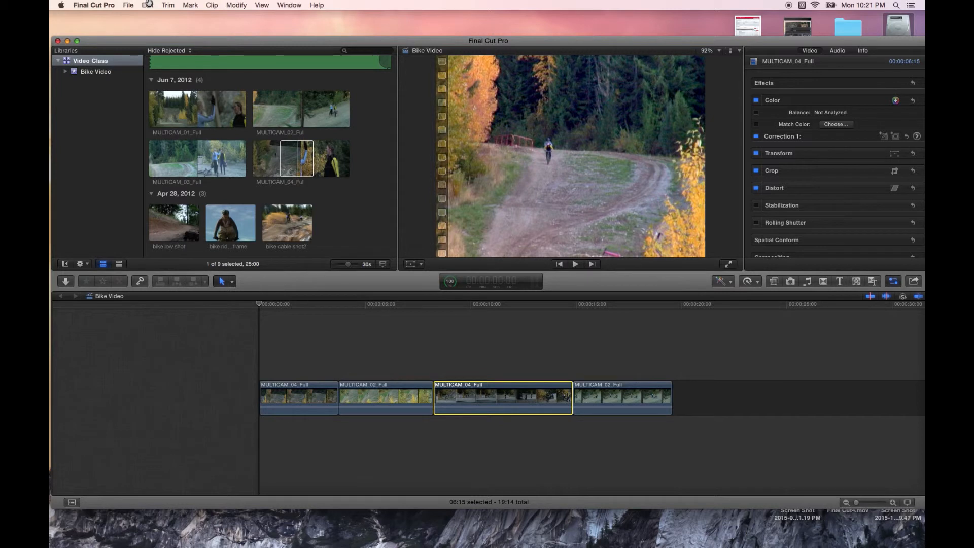
left_click(148, 5)
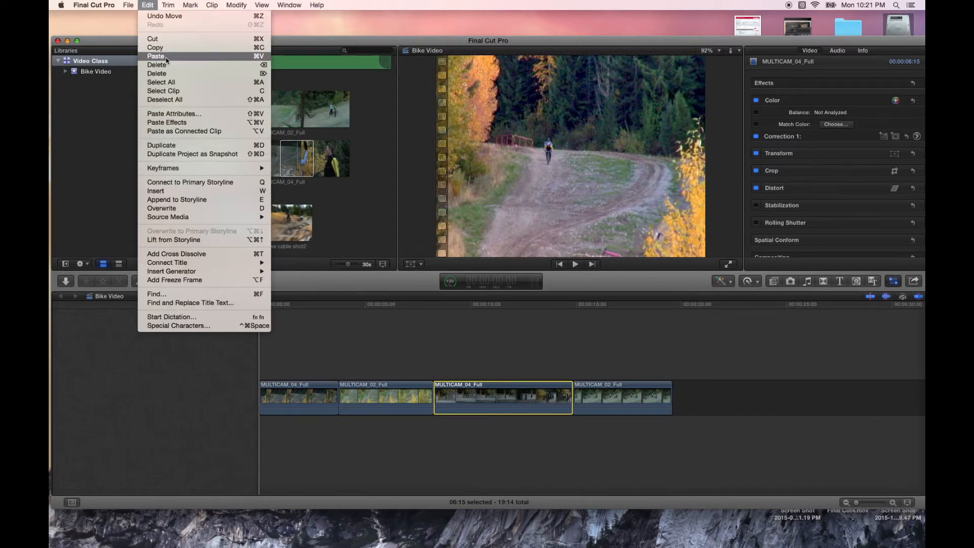
left_click(182, 114)
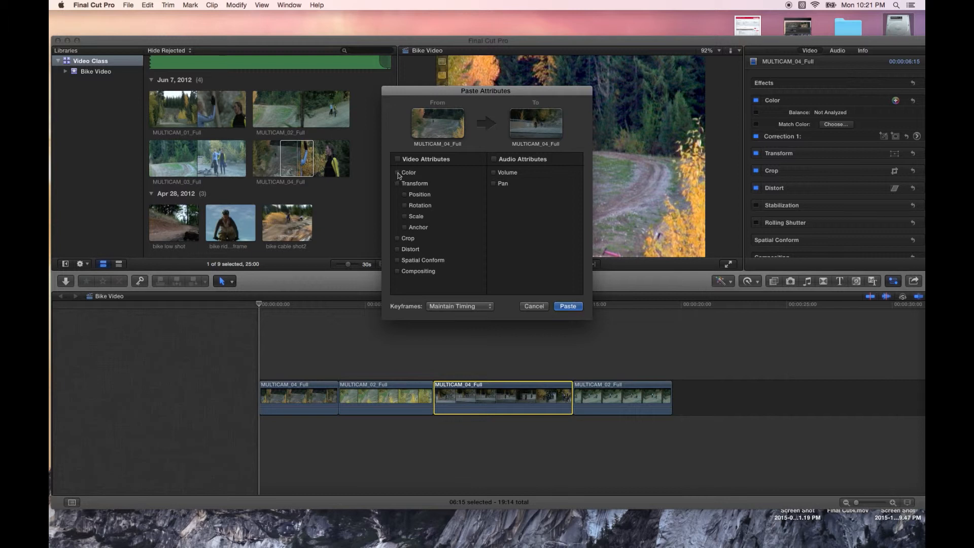
left_click(398, 160)
left_click(398, 173)
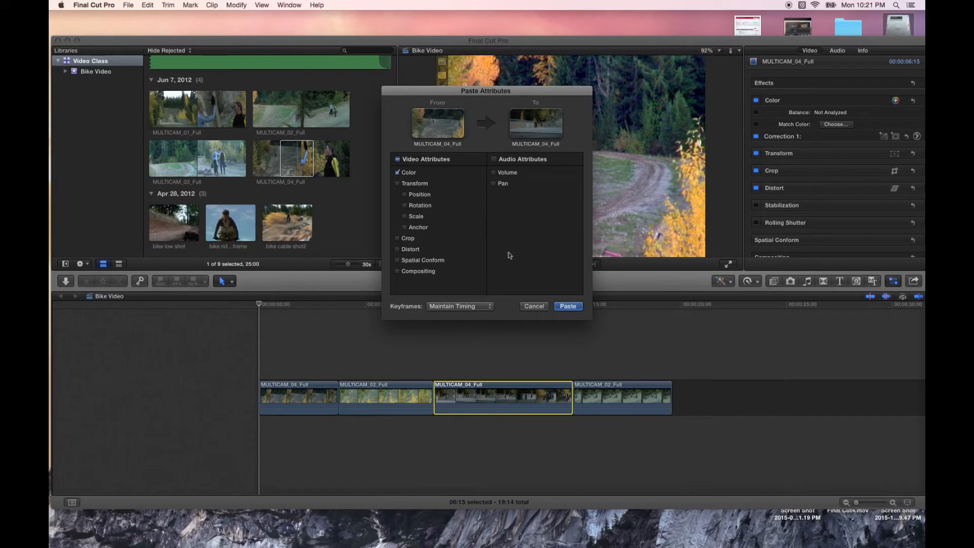
left_click(566, 307)
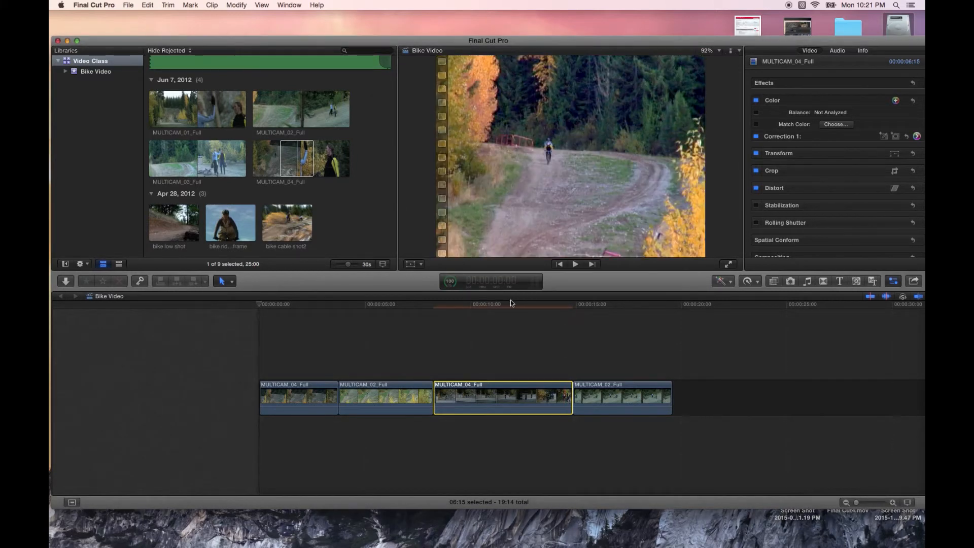
left_click(507, 304)
left_click_drag(509, 304, 472, 304)
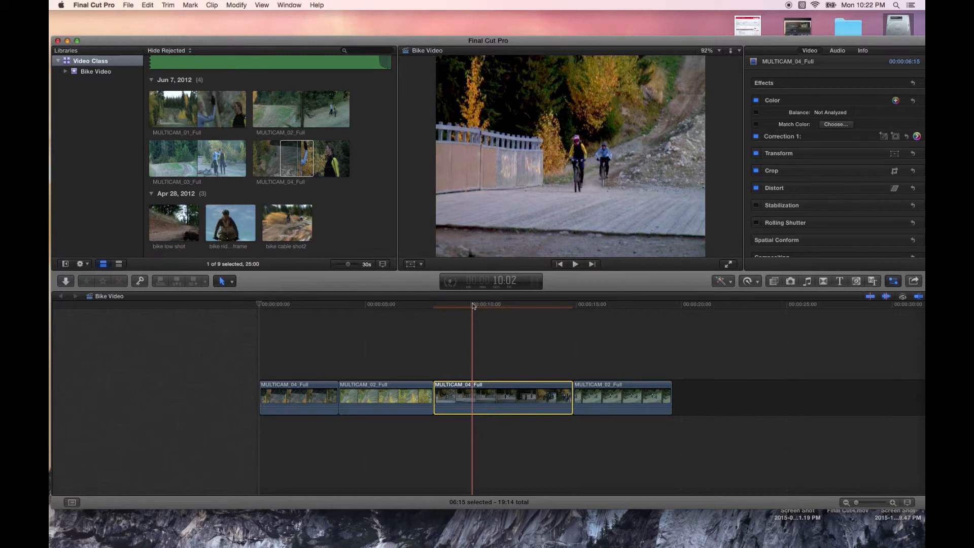
mouse_move(473, 305)
left_mouse_down()
mouse_move(299, 300)
mouse_move(303, 310)
mouse_move(473, 319)
left_mouse_up()
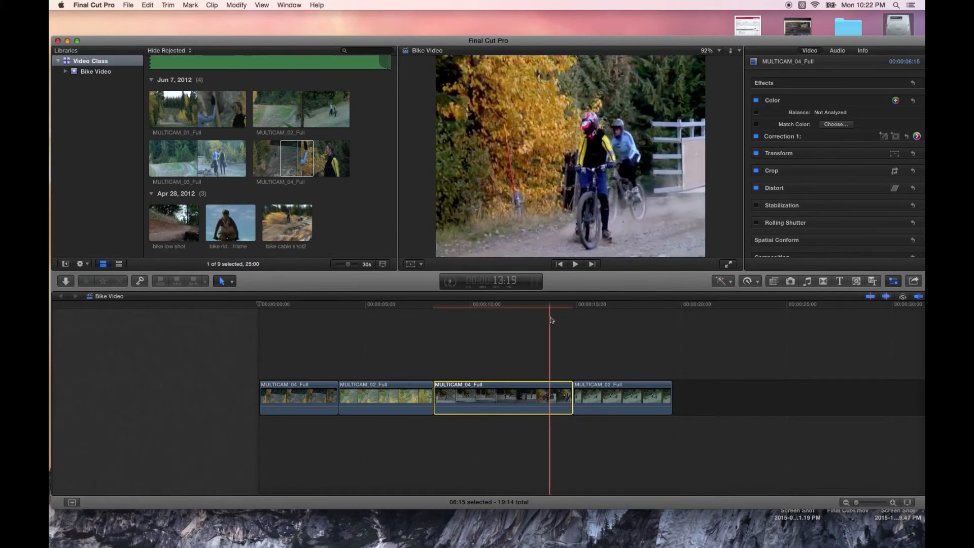
Copy the first, color-corrected MULTICAM_02_Full clip in the timeline.
left_click(387, 394)
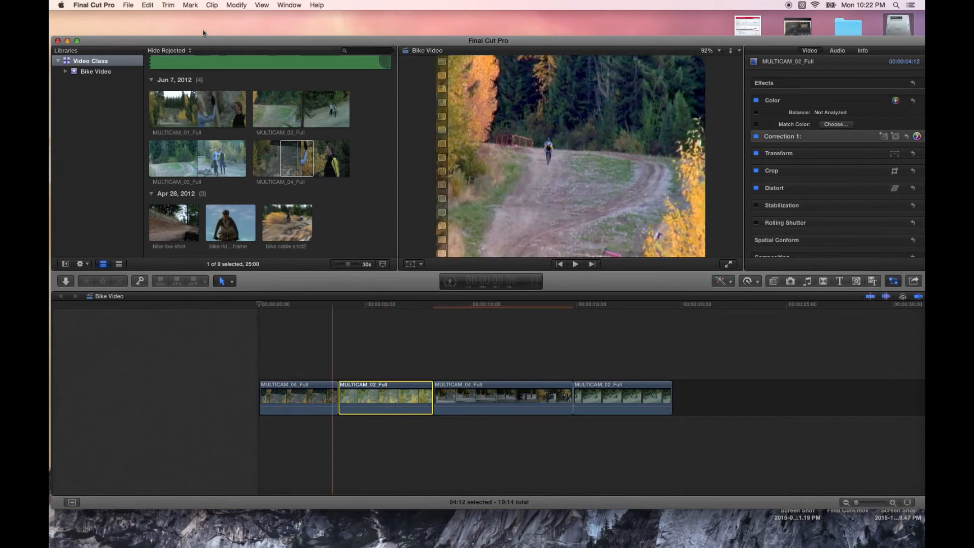
left_click(148, 5)
left_click(163, 56)
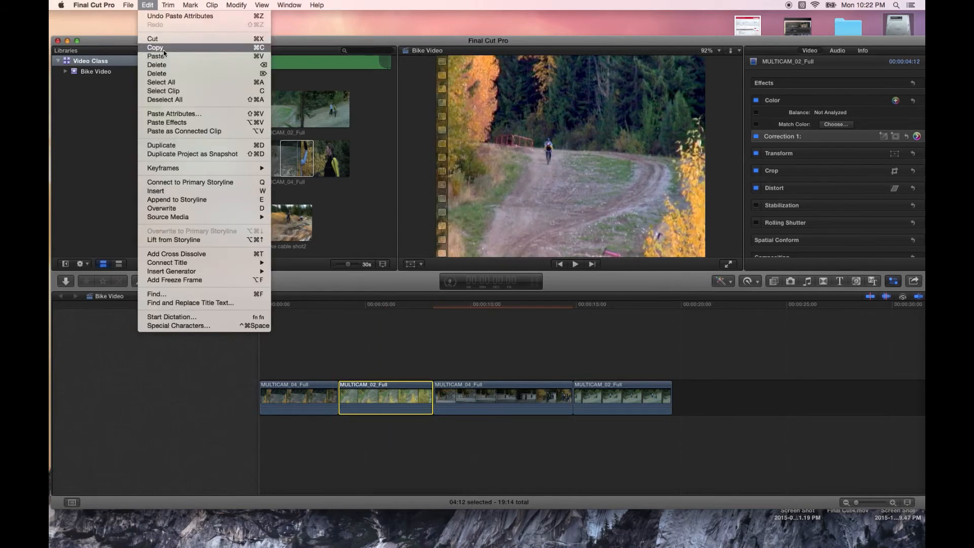
Paste only the Color attribute onto the last MULTICAM_02_Full clip and play the timeline from near its start.
left_click(623, 395)
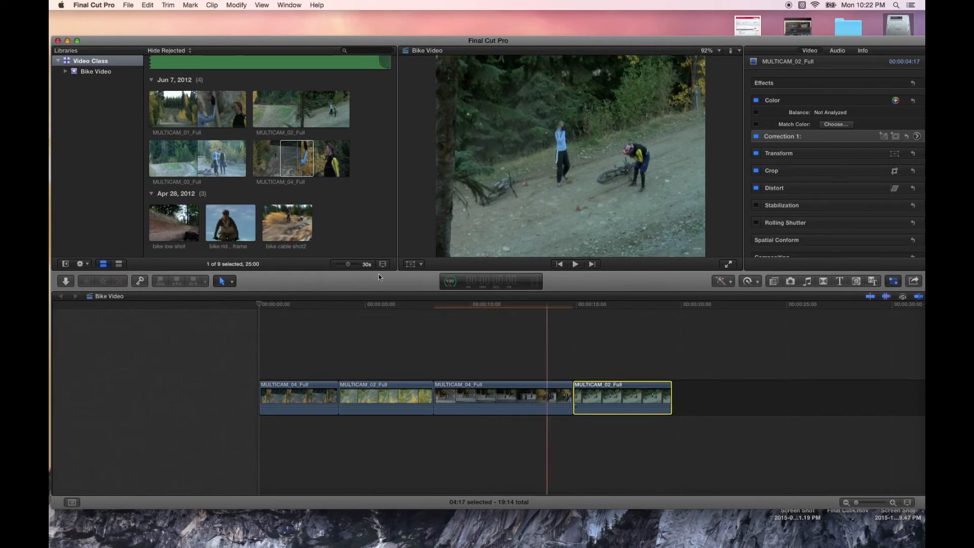
left_click(148, 5)
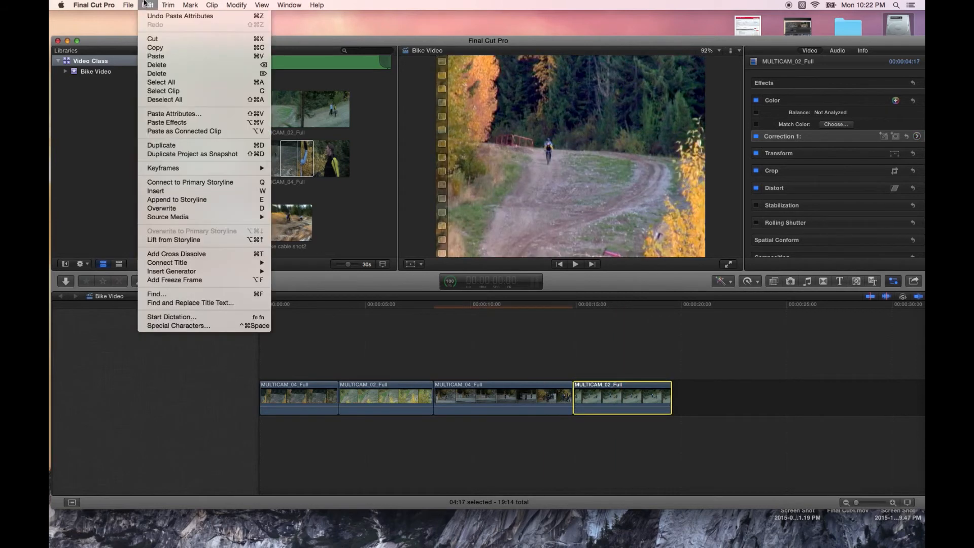
left_click(174, 115)
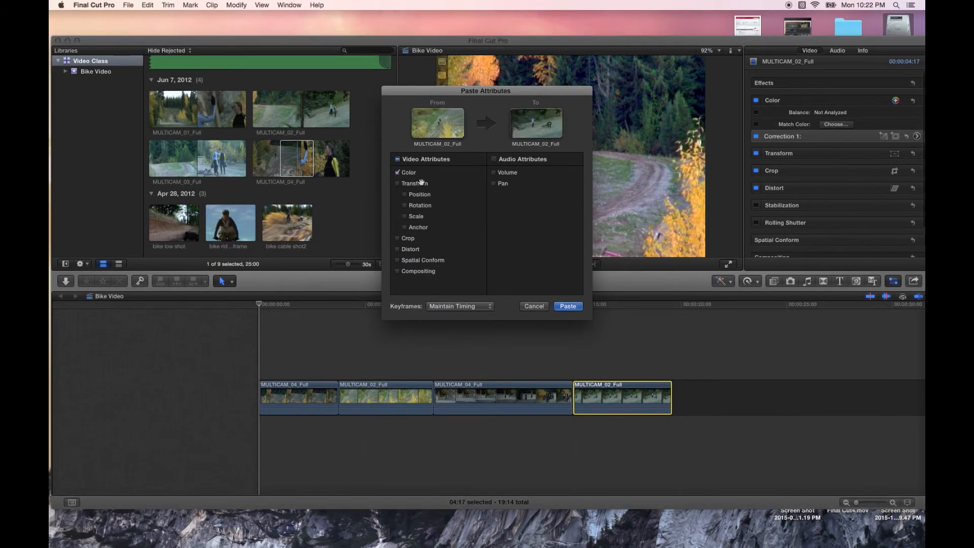
left_click(568, 306)
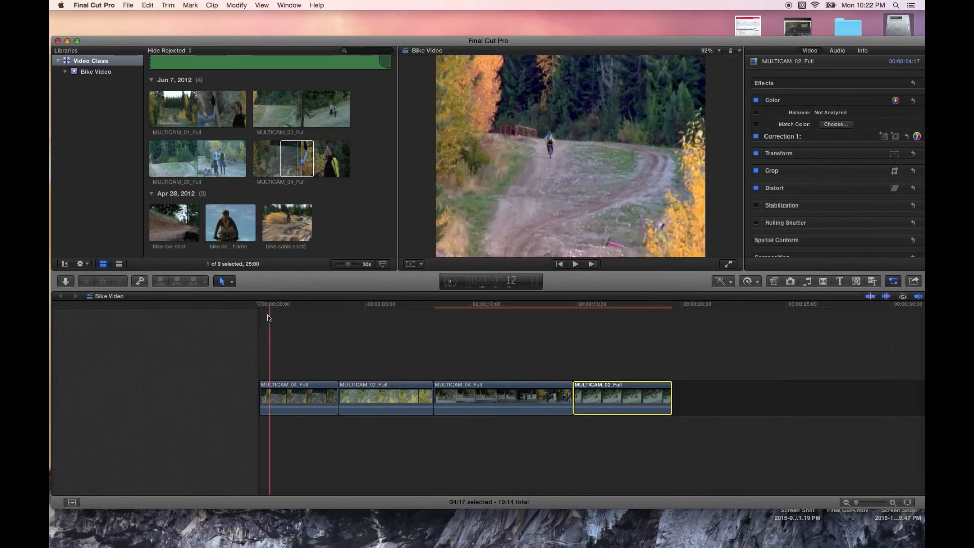
key("space")
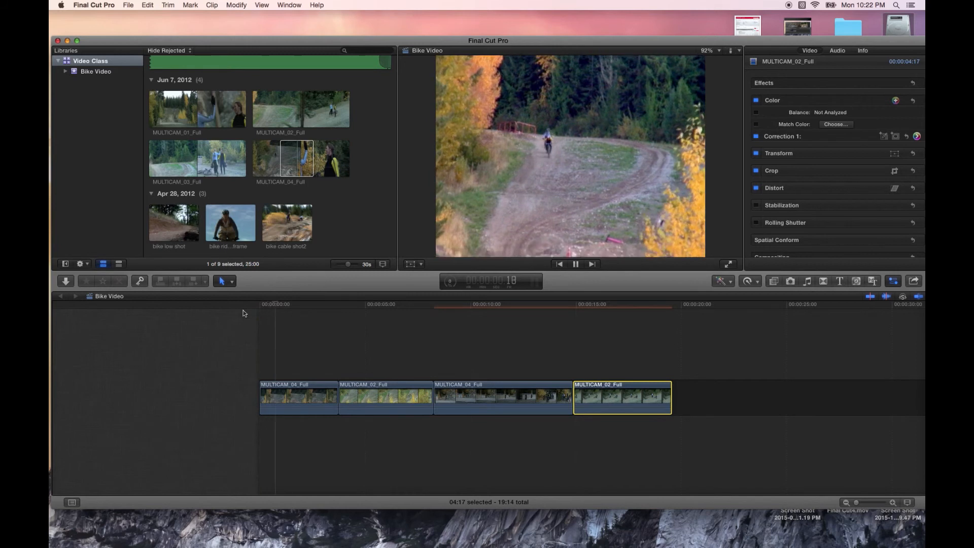